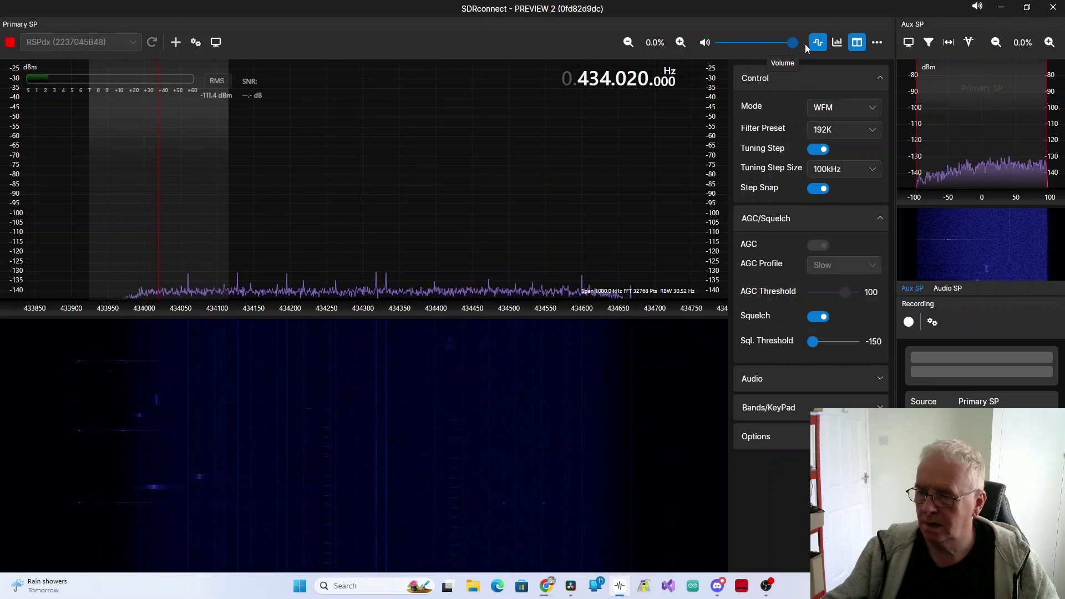
Step: Lower the receiver's audio volume to about a quarter of its range
left_click_drag(792, 45, 791, 45)
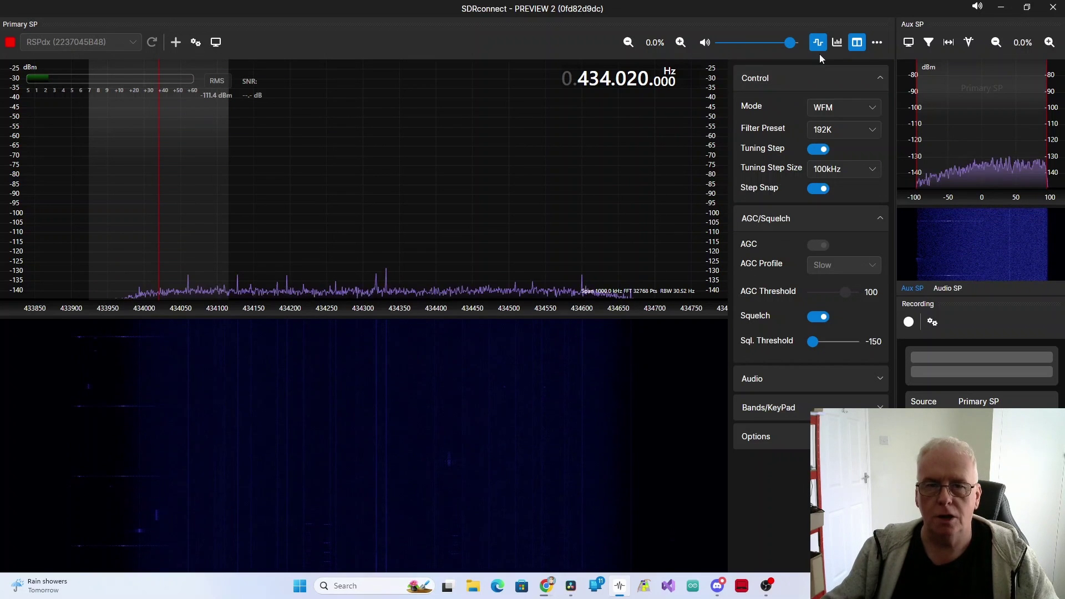
left_click_drag(791, 49, 758, 51)
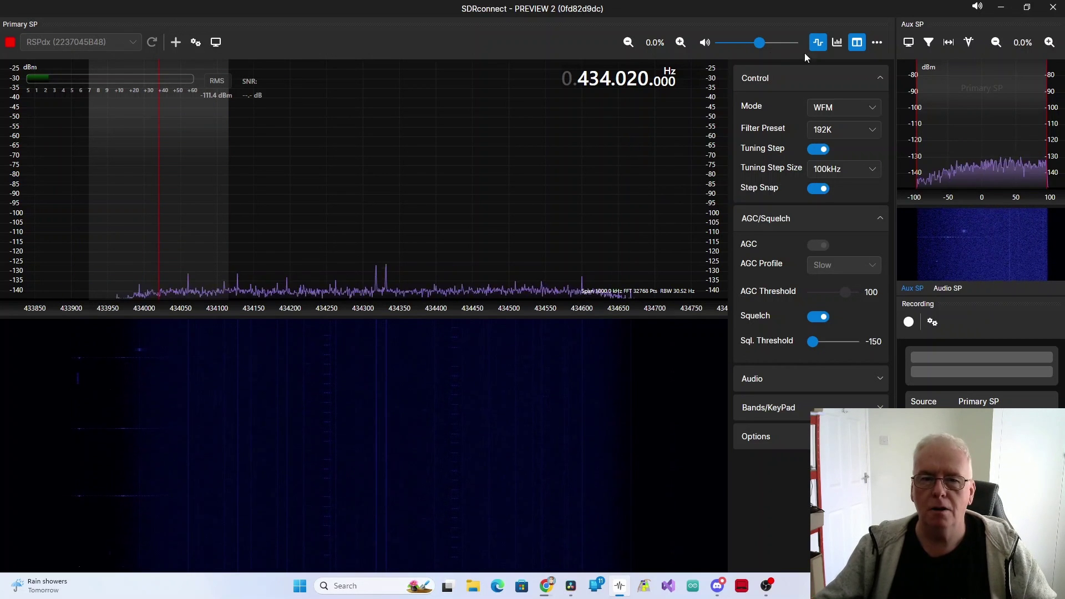
left_click_drag(760, 42, 734, 42)
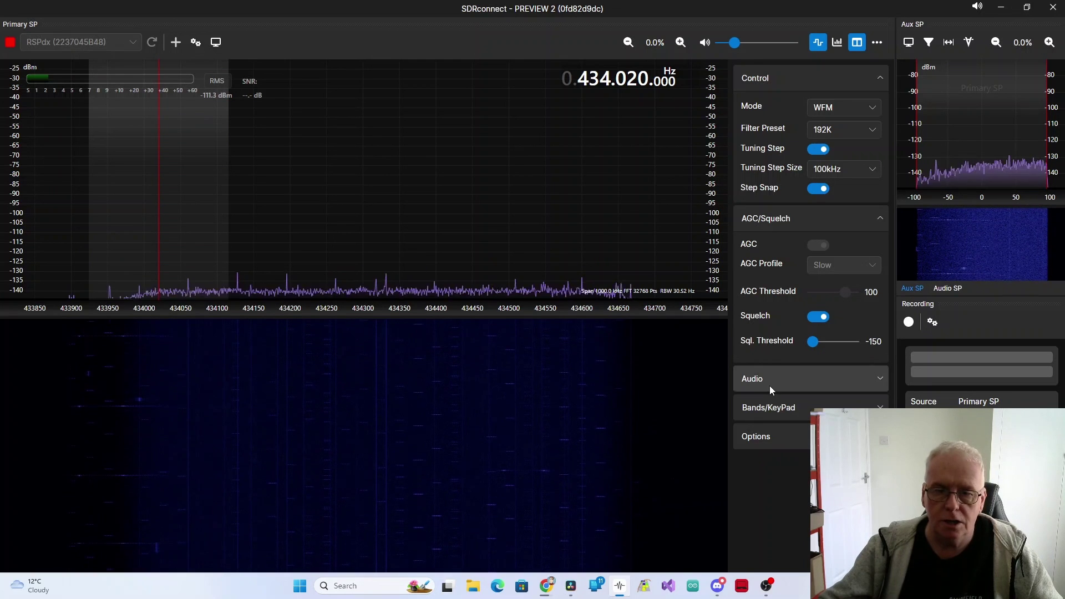
Step: Try the Nuttall FFT window for the primary spectrum display and return it to Sin3
left_click(765, 437)
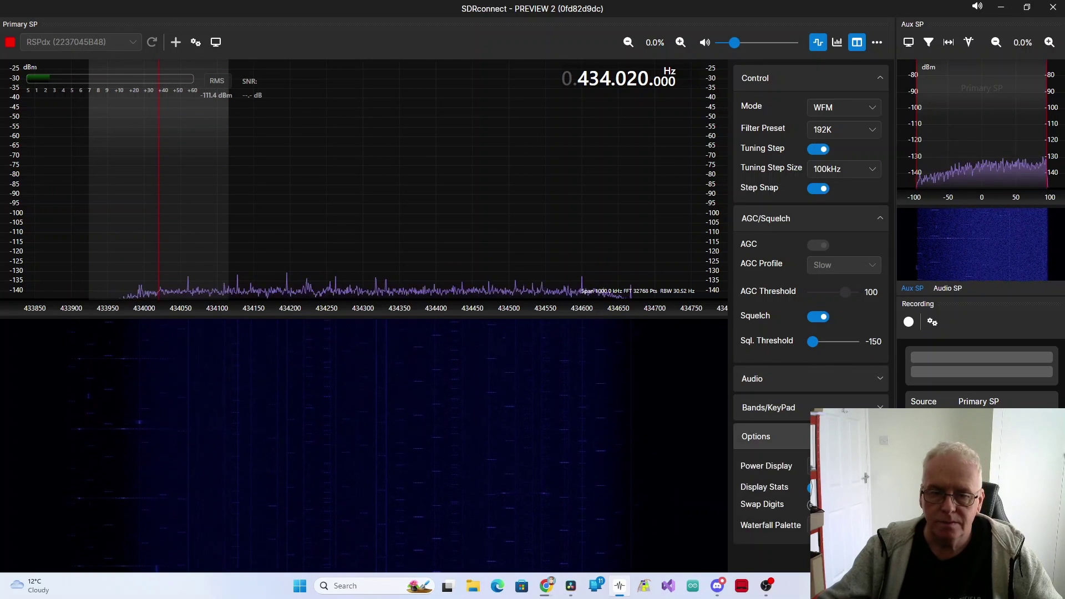
left_click(765, 437)
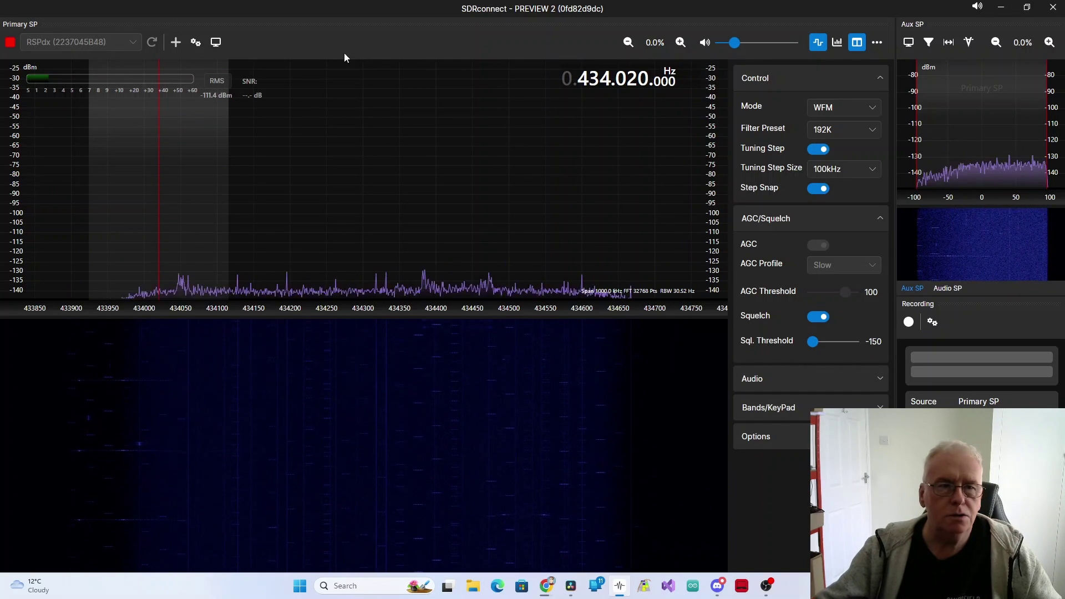
left_click(216, 42)
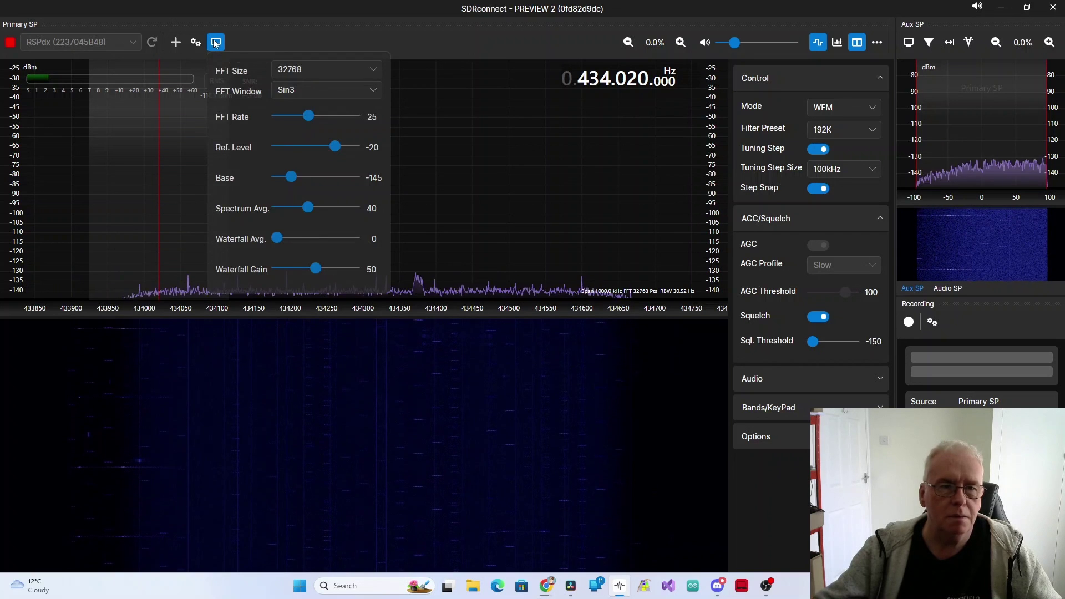
left_click(325, 91)
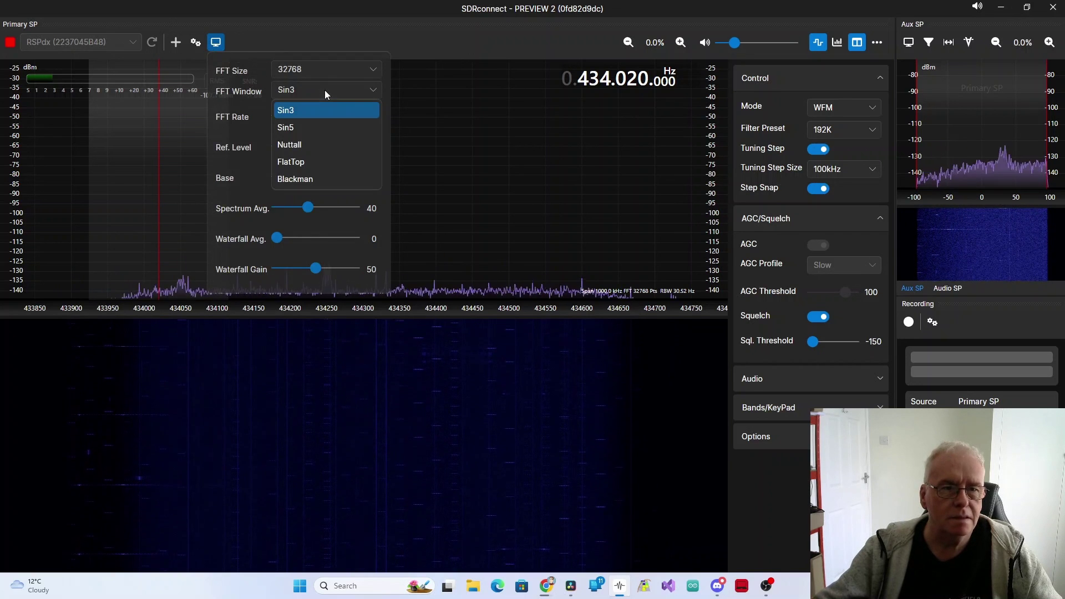
left_click(307, 144)
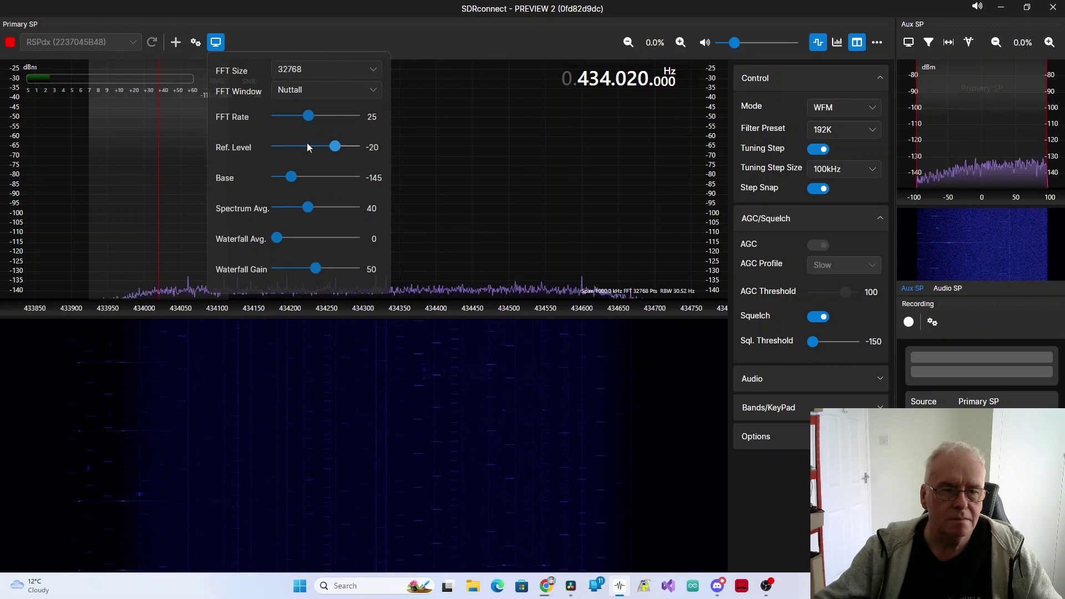
left_click(297, 95)
left_click(294, 109)
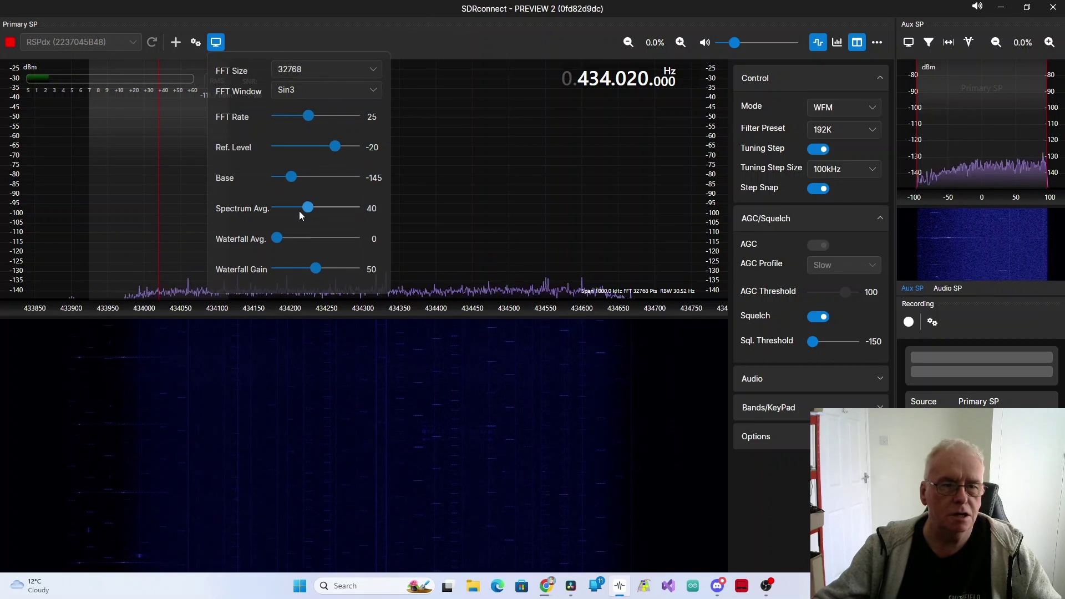
Step: Set the primary display's spectrum averaging to 7, base to -152 and reference level to -33
left_click_drag(308, 208, 285, 175)
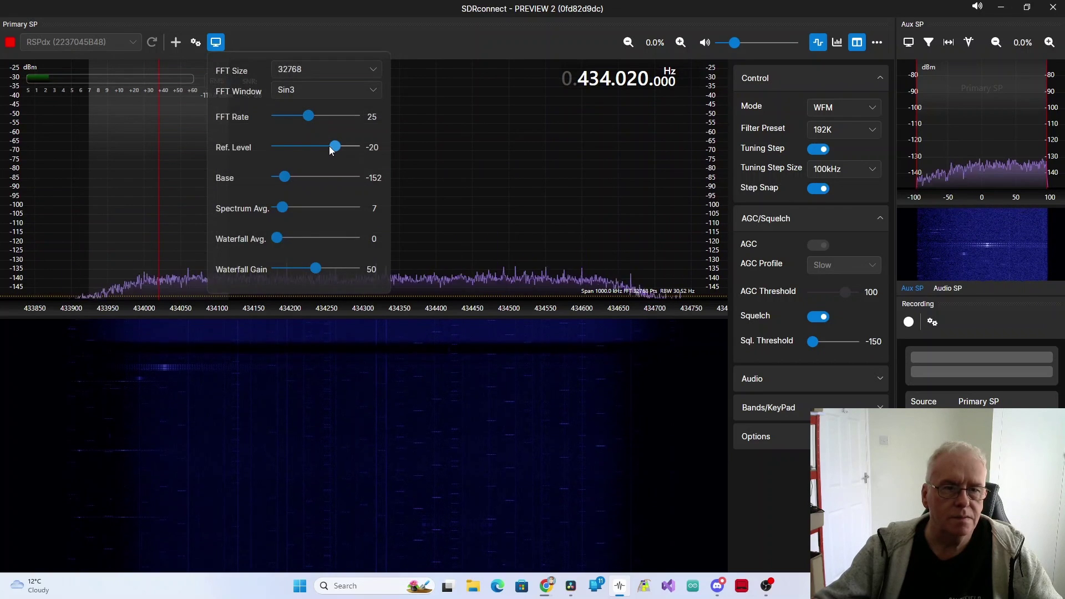
left_click_drag(333, 147, 324, 148)
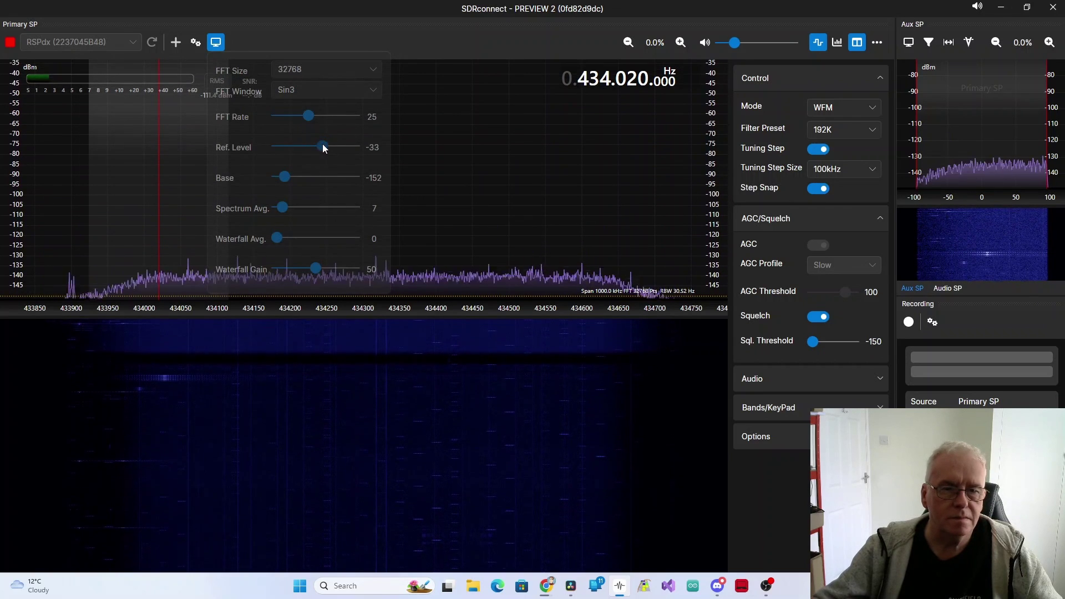
left_click(384, 38)
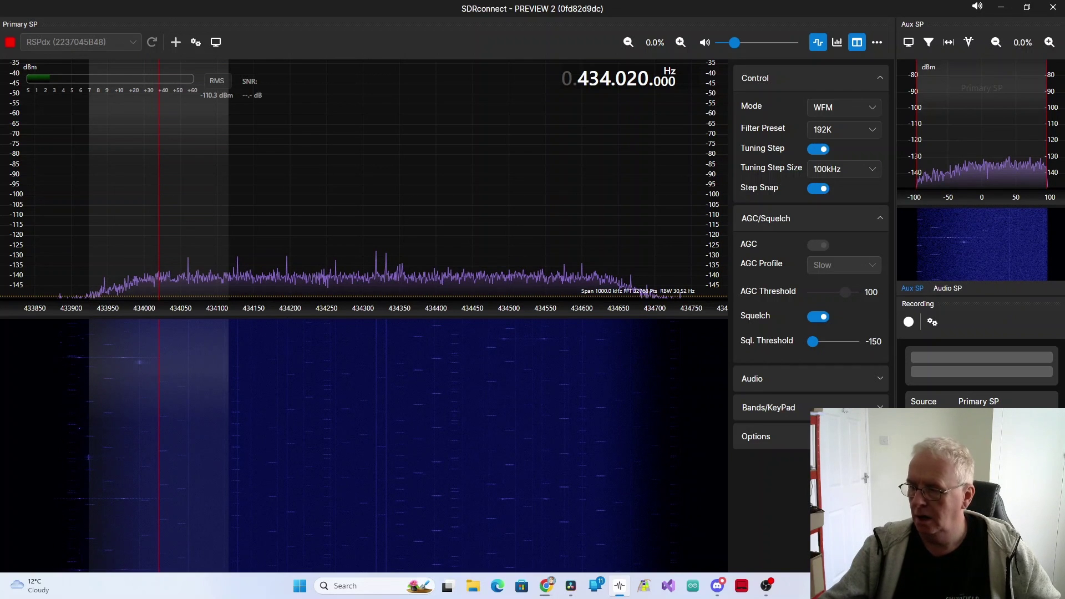
Step: Tune the primary receiver down to 865.525 MHz and onto the signal burst at 865.900 MHz
left_click(397, 392)
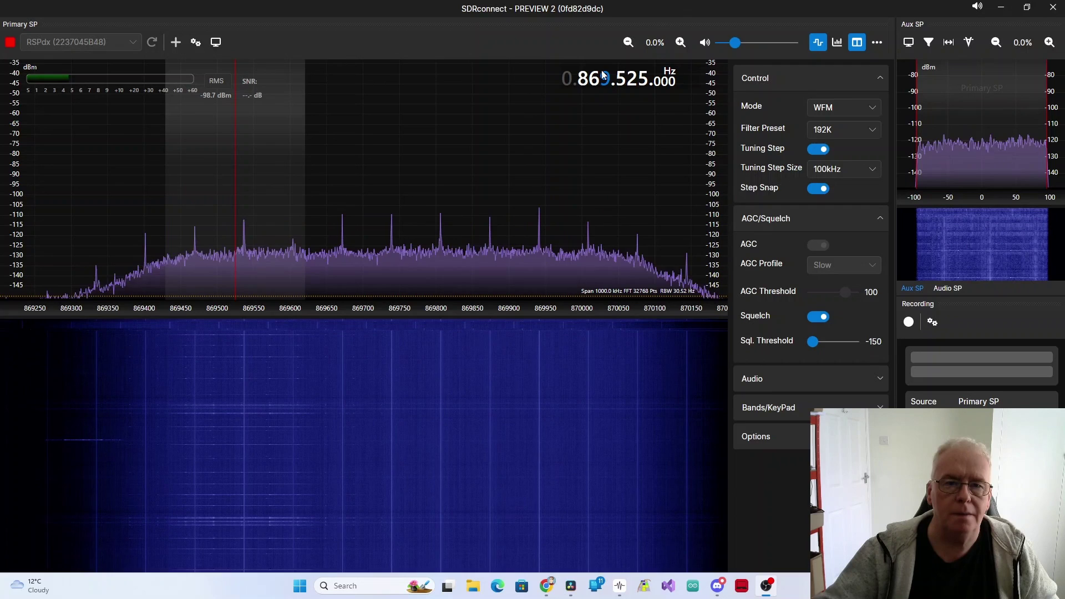
scroll(594, 79, "down", 1)
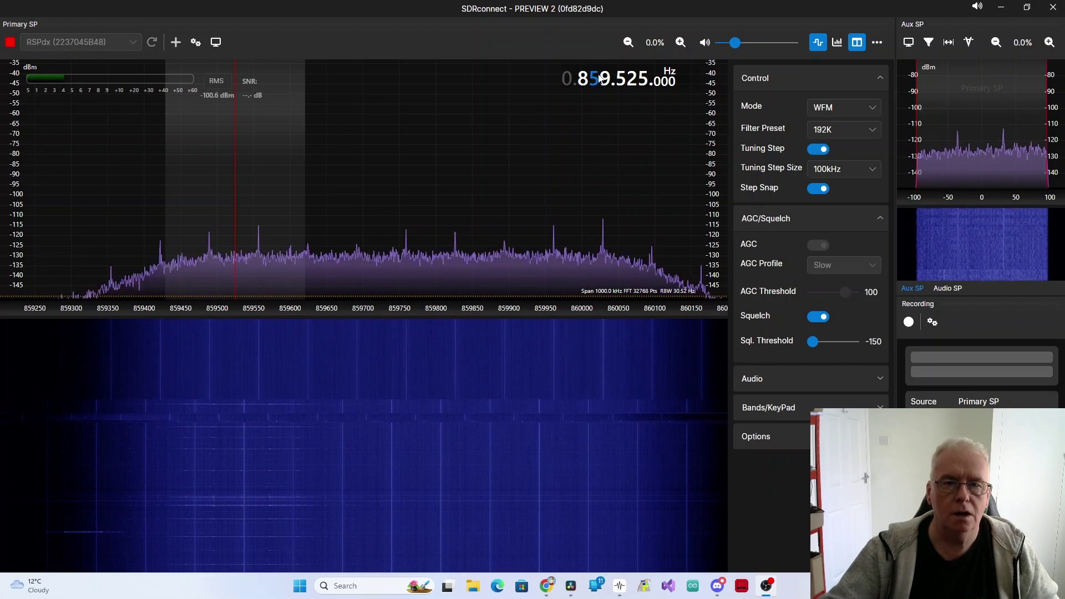
scroll(604, 82, "up", 3)
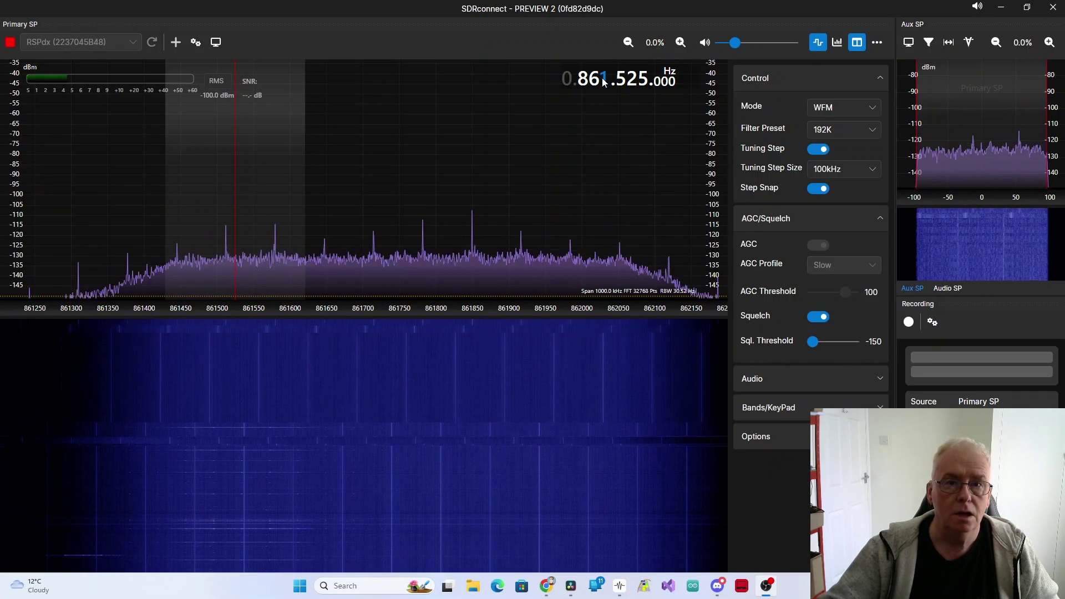
scroll(604, 82, "up", 3)
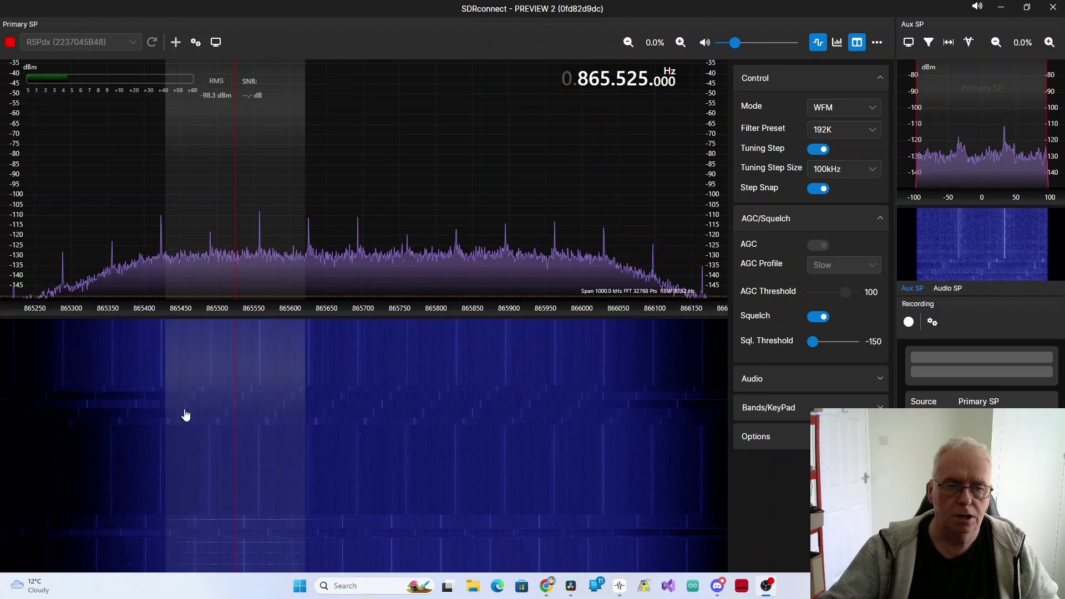
left_click(621, 79)
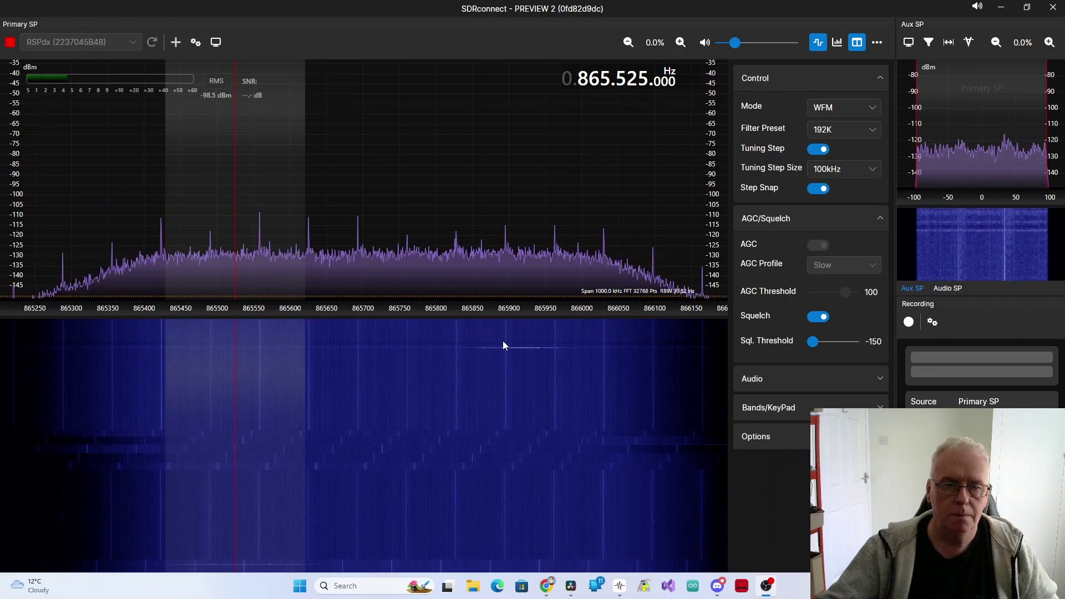
left_click(528, 366)
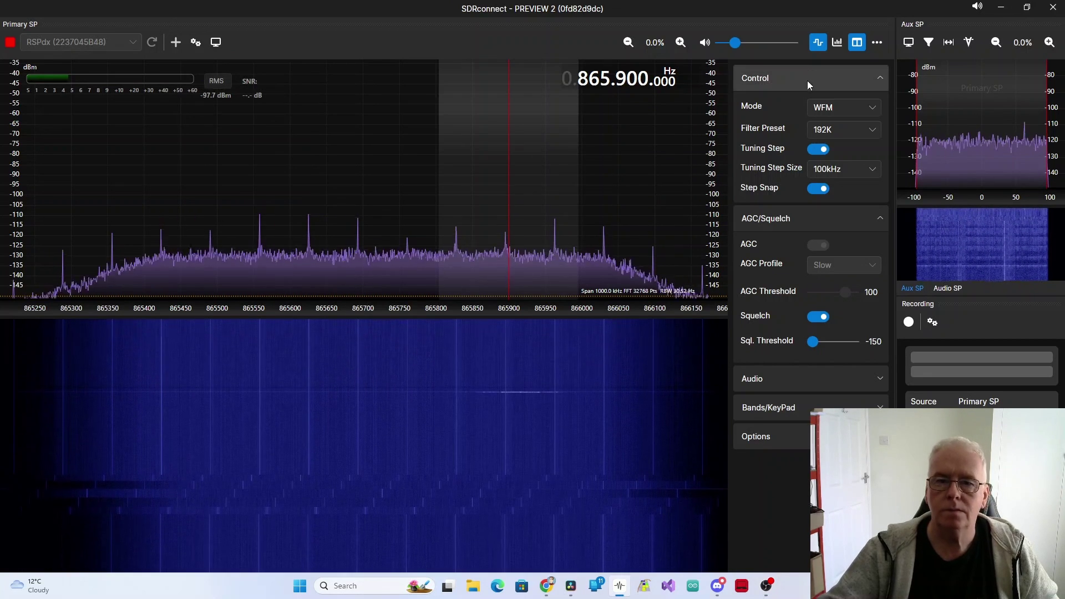
Step: Raise the volume to about half and tune the primary receiver to 869.525 MHz
left_click_drag(746, 42, 771, 46)
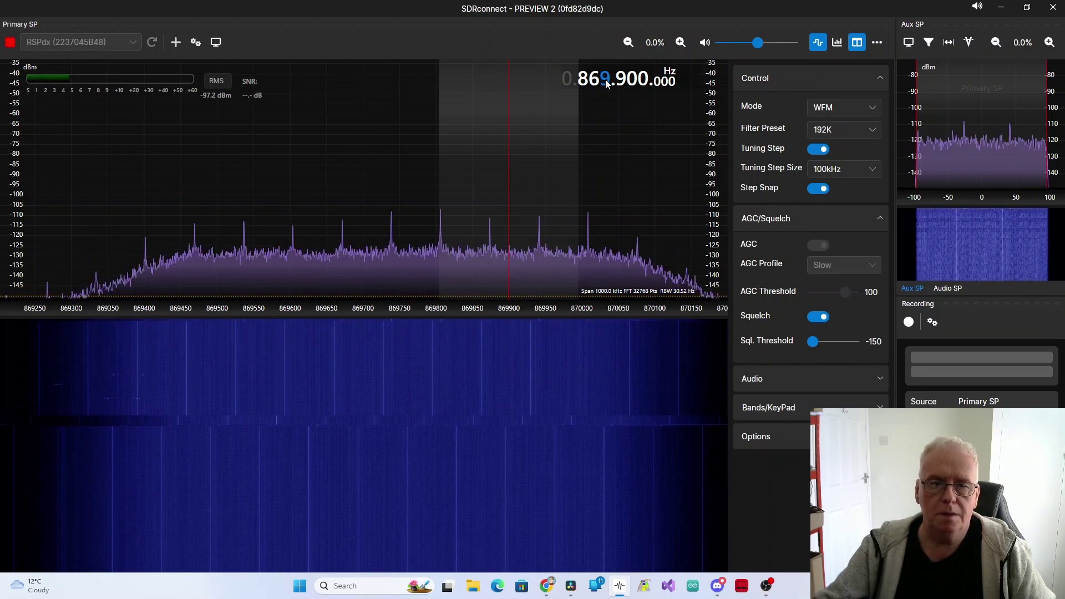
scroll(617, 84, "down", 4)
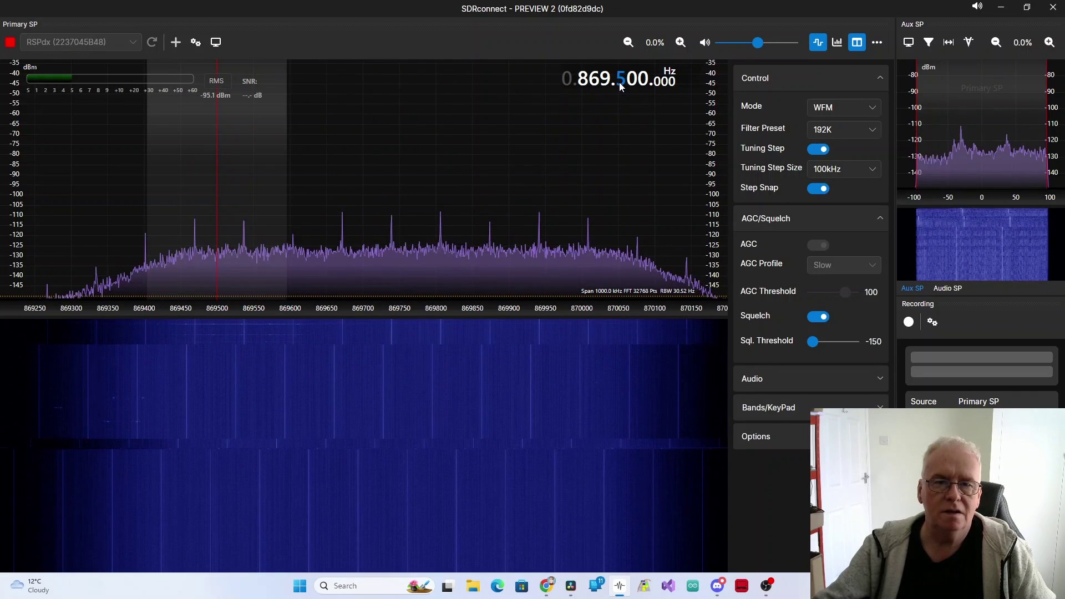
scroll(621, 86, "up", 1)
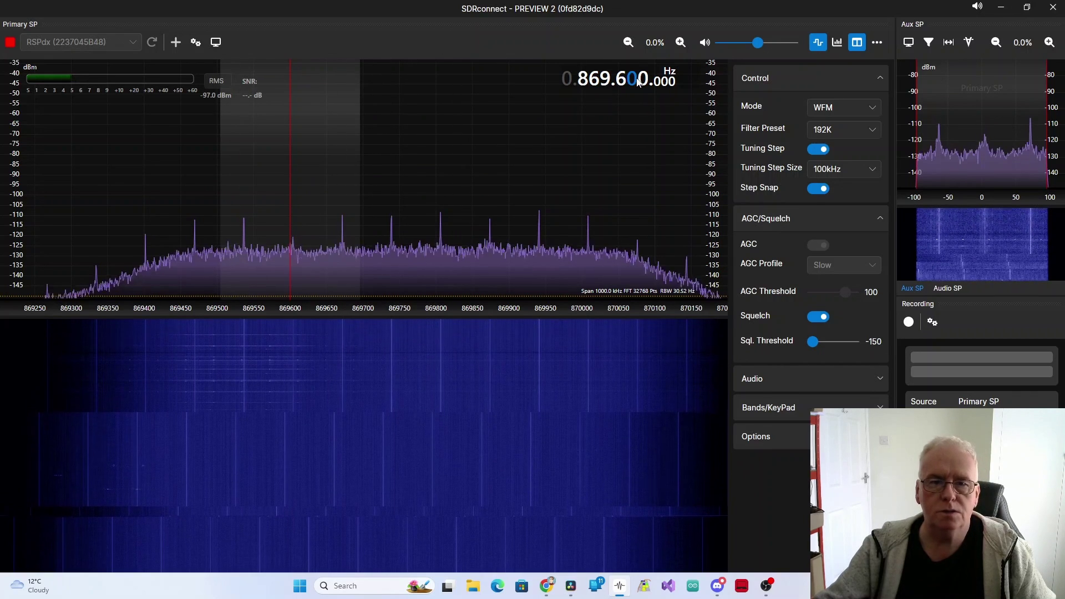
scroll(638, 82, "down", 5)
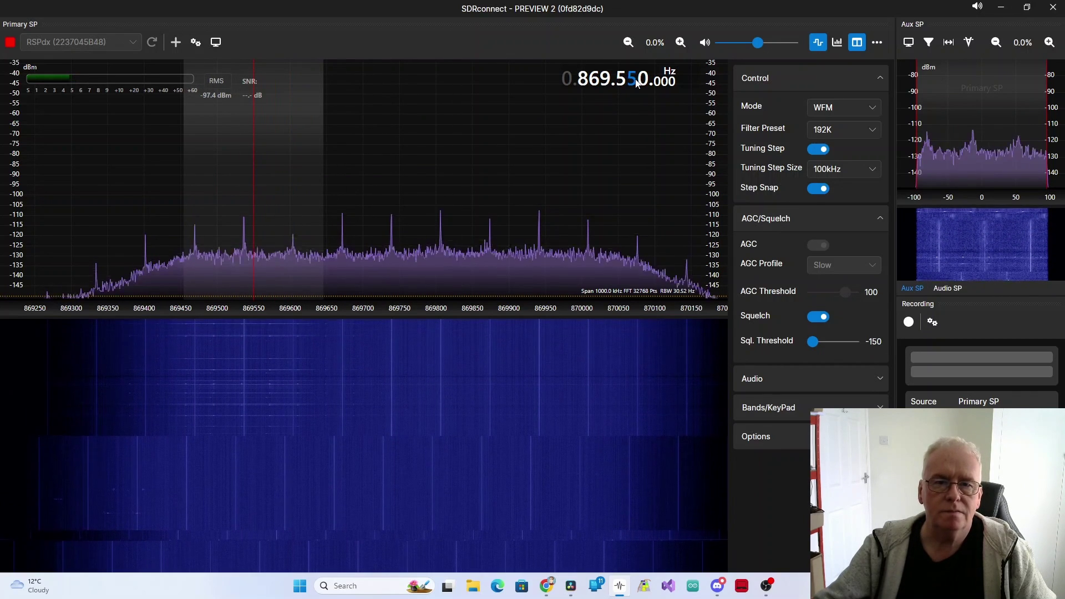
scroll(635, 82, "down", 3)
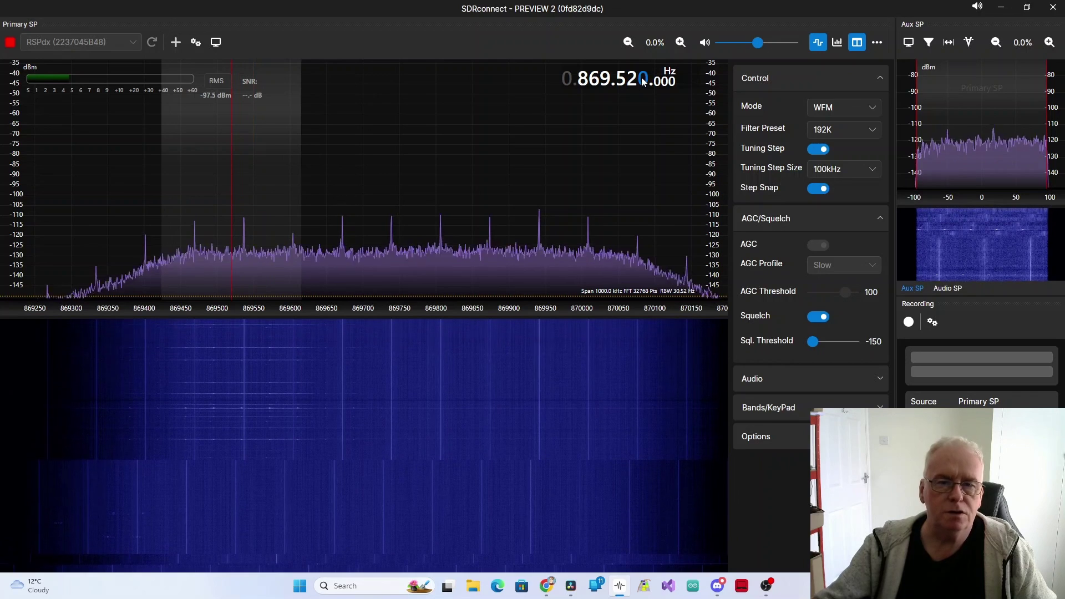
scroll(642, 82, "up", 5)
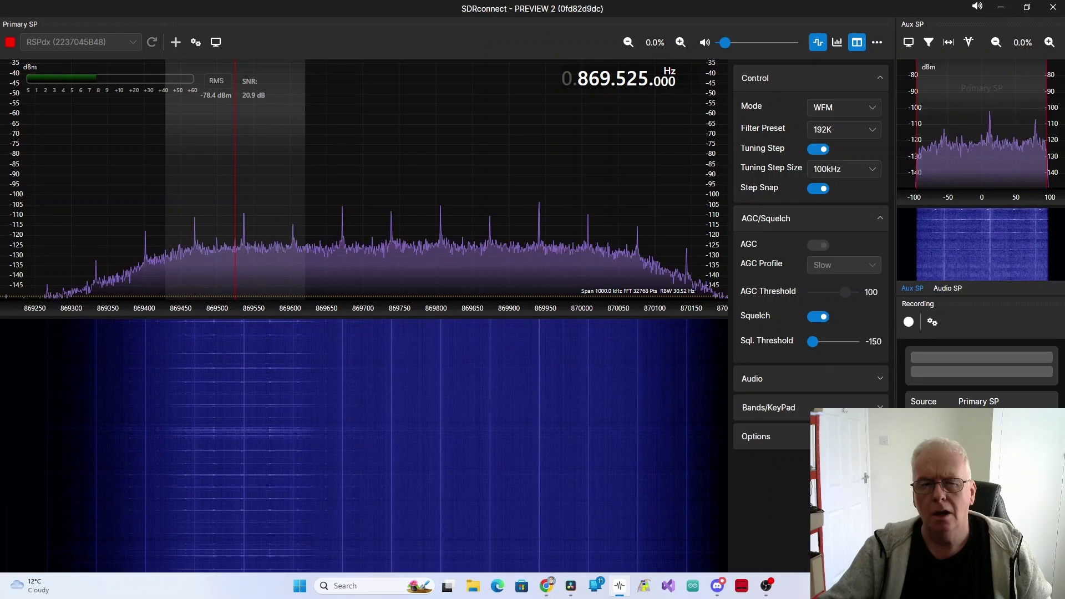
Step: Tune the primary receiver to 157.700 MHz and switch the RSPdx input to Antenna A
key("Return")
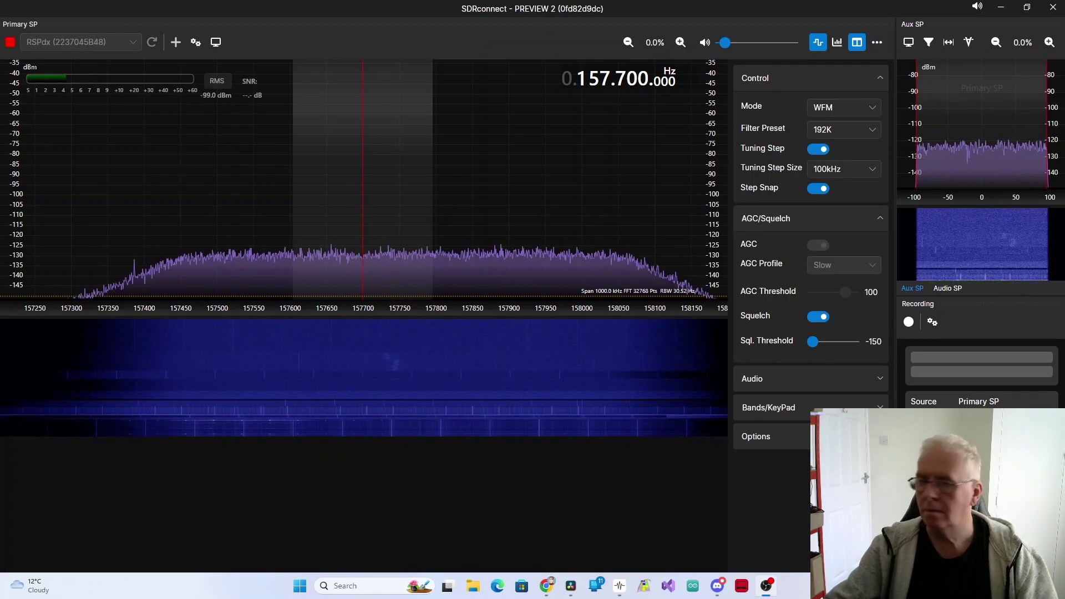
left_click(195, 41)
left_click(312, 91)
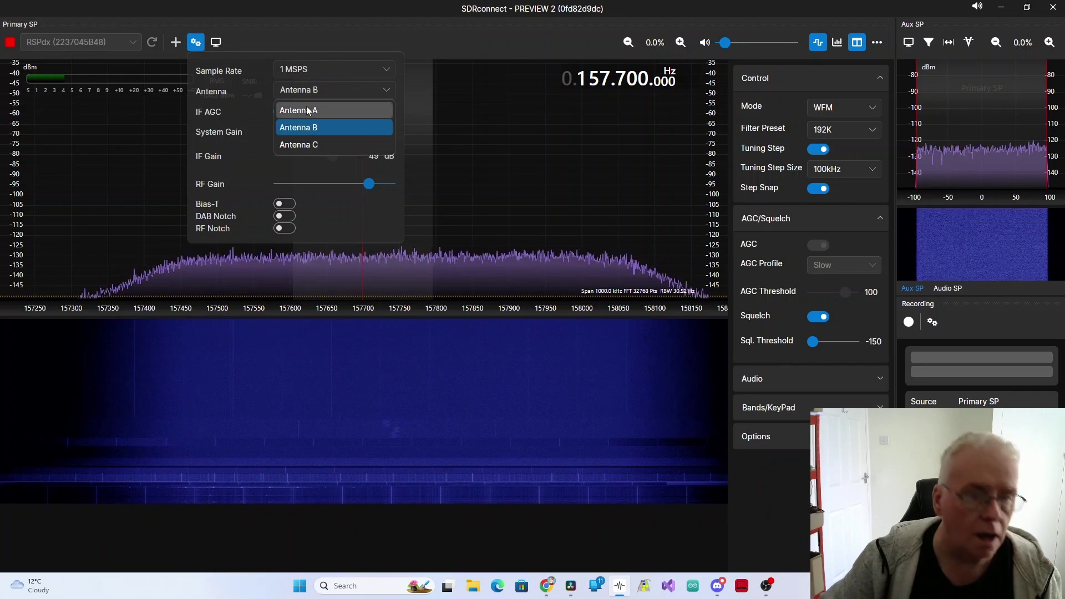
left_click(310, 110)
left_click(432, 45)
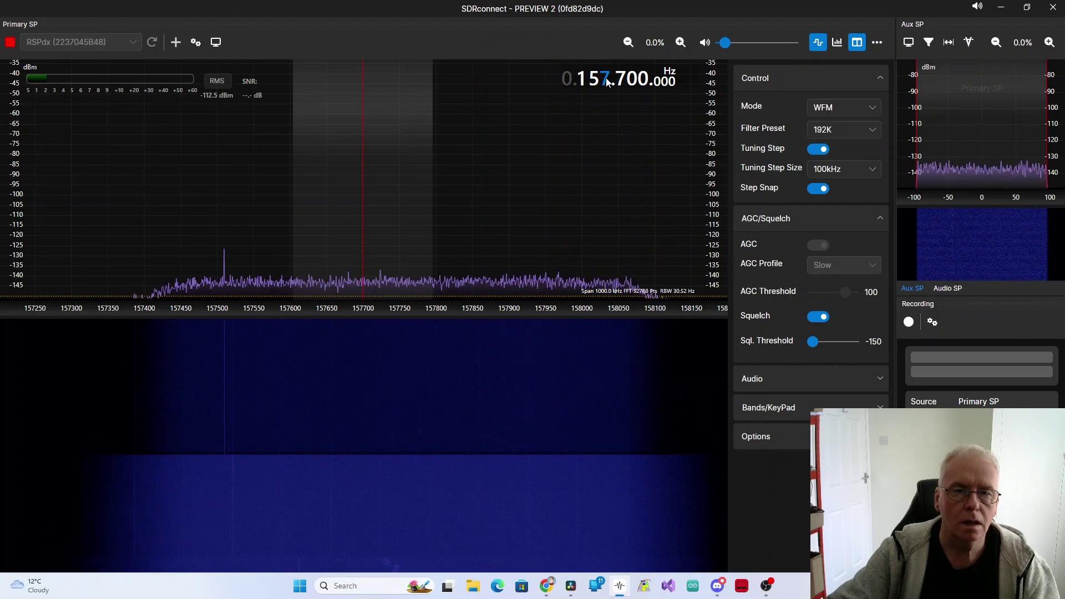
Step: Tune up to 159.700 MHz and widen the spectrum by setting the sample rate to 5 MSPS
scroll(605, 81, "up", 2)
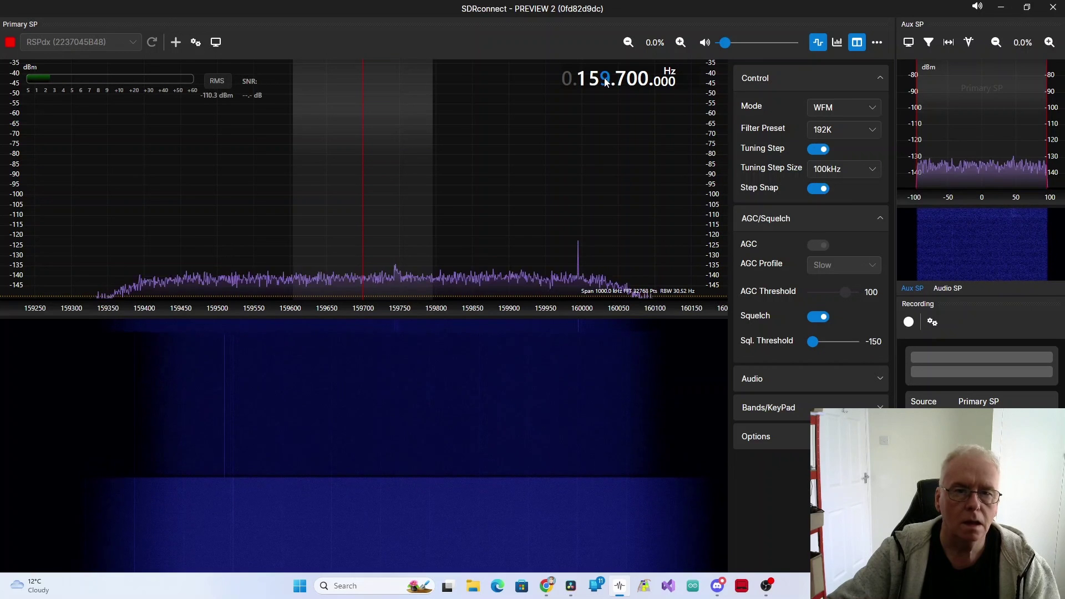
left_click(196, 43)
left_click(311, 69)
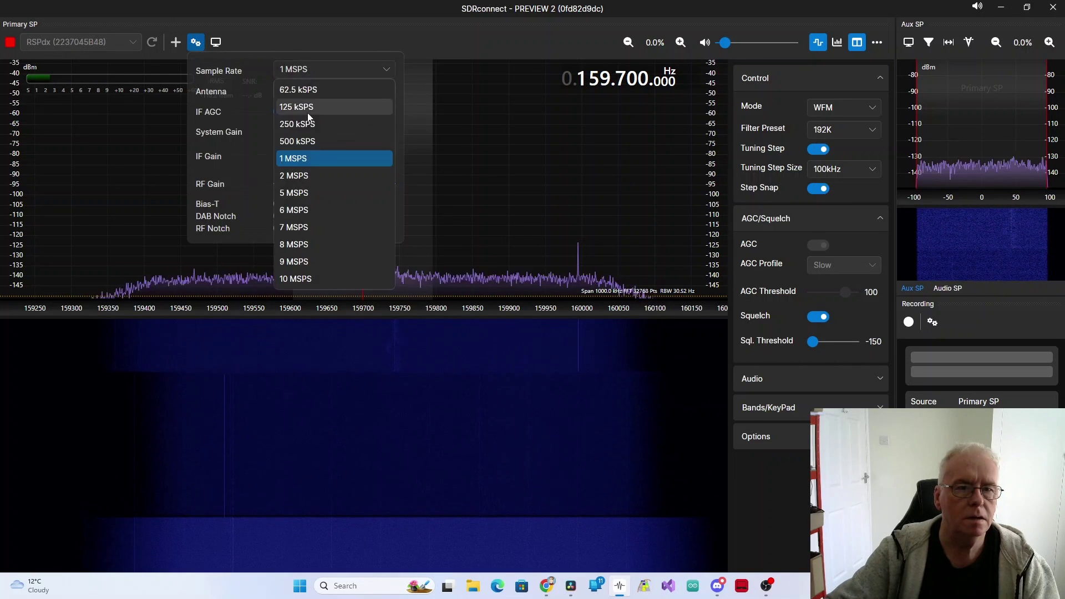
left_click(294, 194)
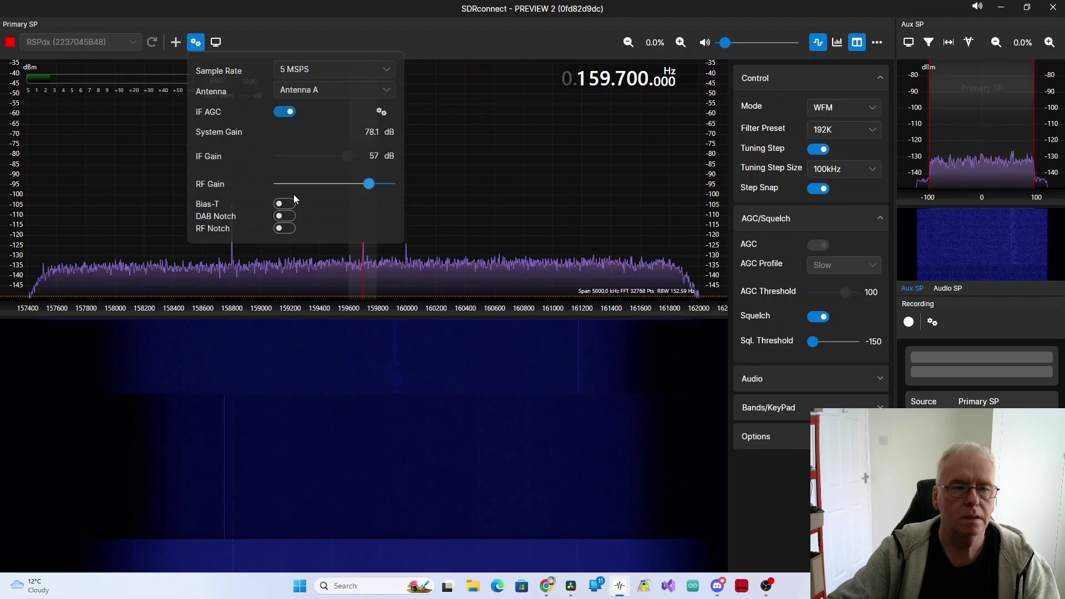
left_click(437, 34)
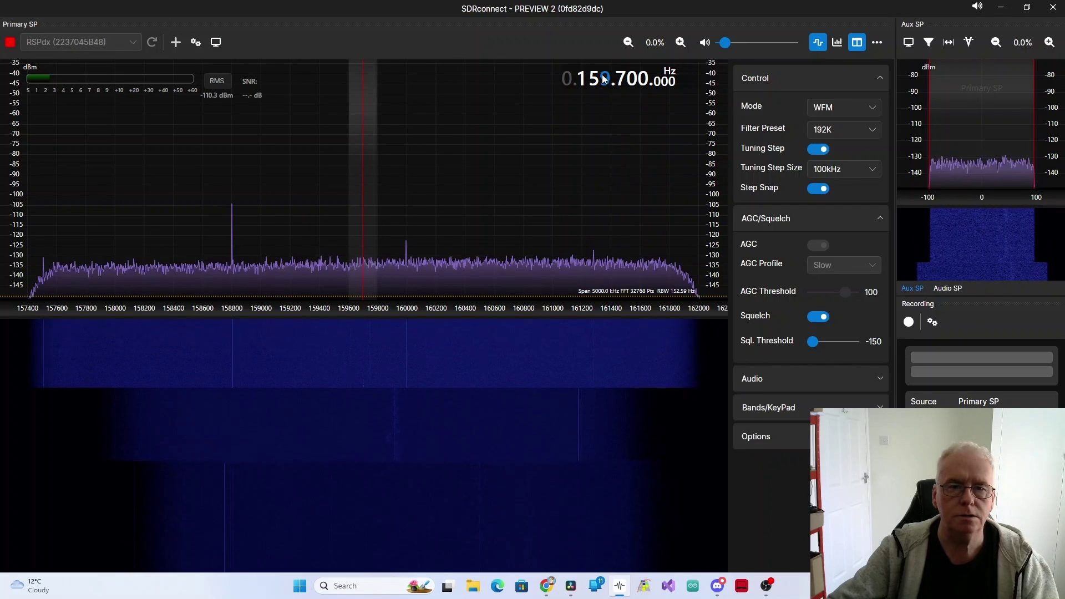
Step: Tune down to the intermittent signal at 153.040 MHz and raise the volume to about 70% of its range
scroll(606, 80, "down", 2)
scroll(606, 81, "down", 4)
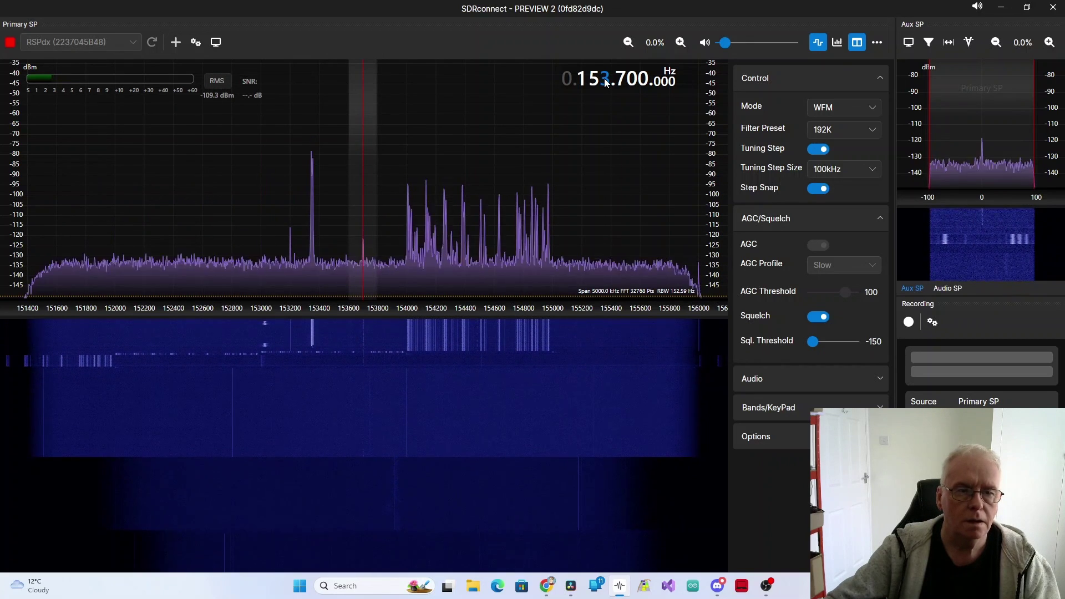
left_click(262, 345)
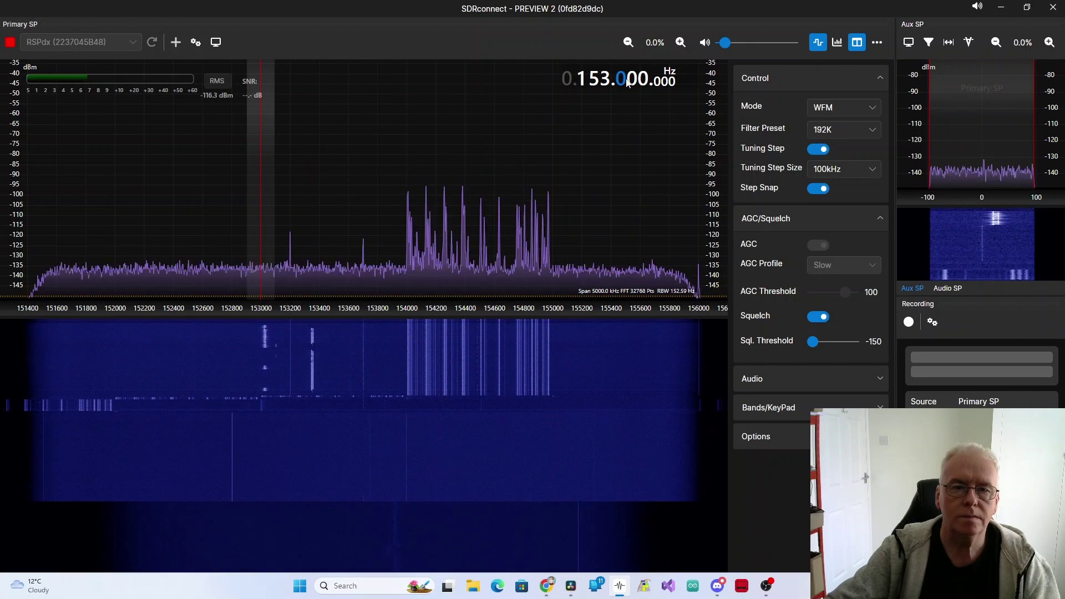
scroll(630, 82, "up", 1)
scroll(630, 82, "up", 3)
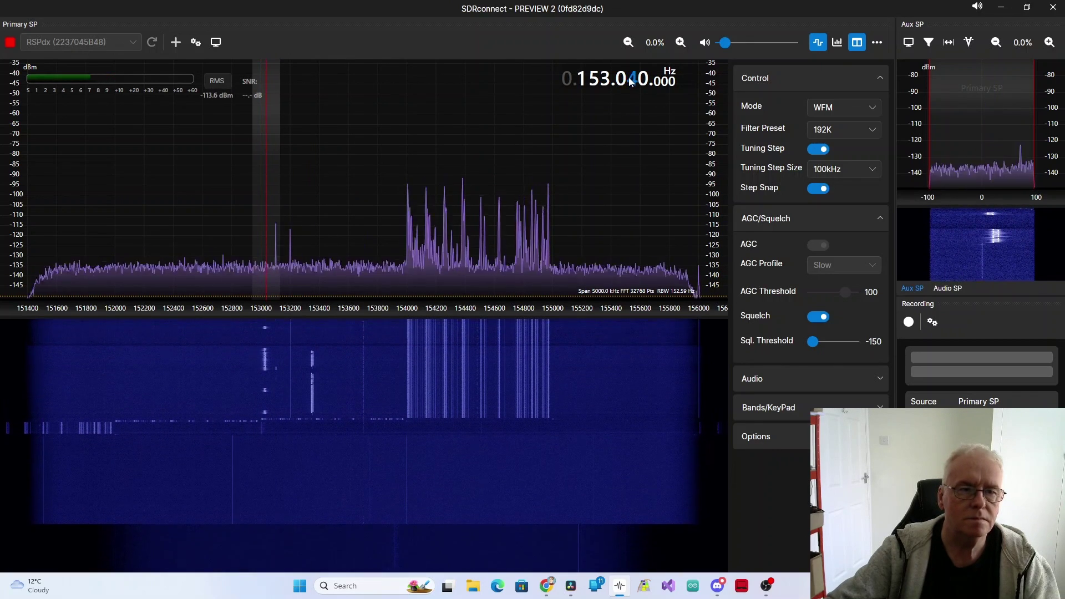
left_click_drag(726, 42, 772, 49)
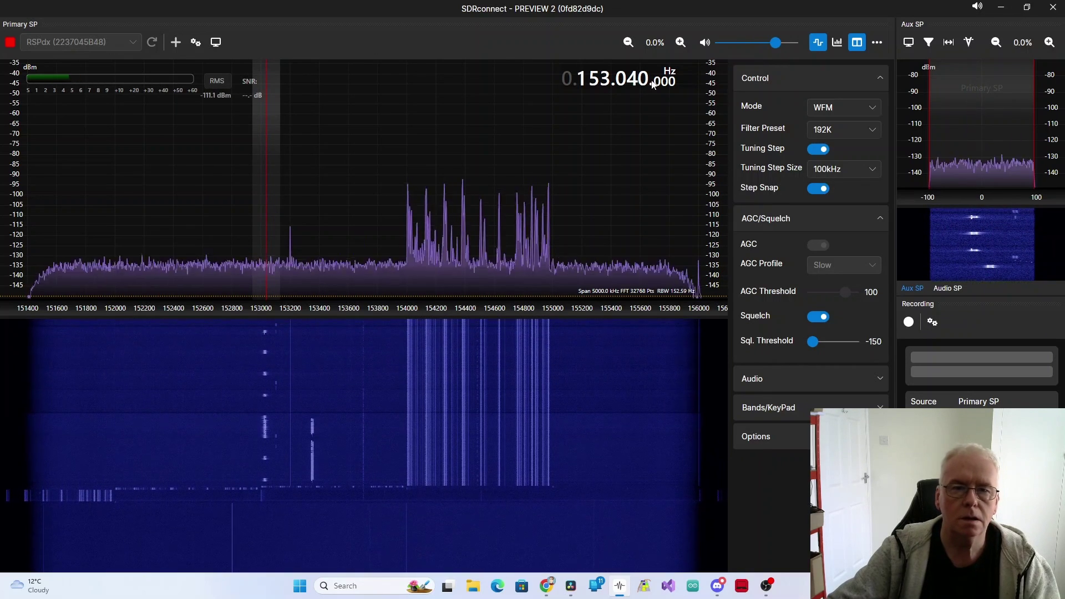
Step: Fine-tune the primary receiver down to 153.027 MHz to centre on the intermittent signal
scroll(640, 81, "down", 6)
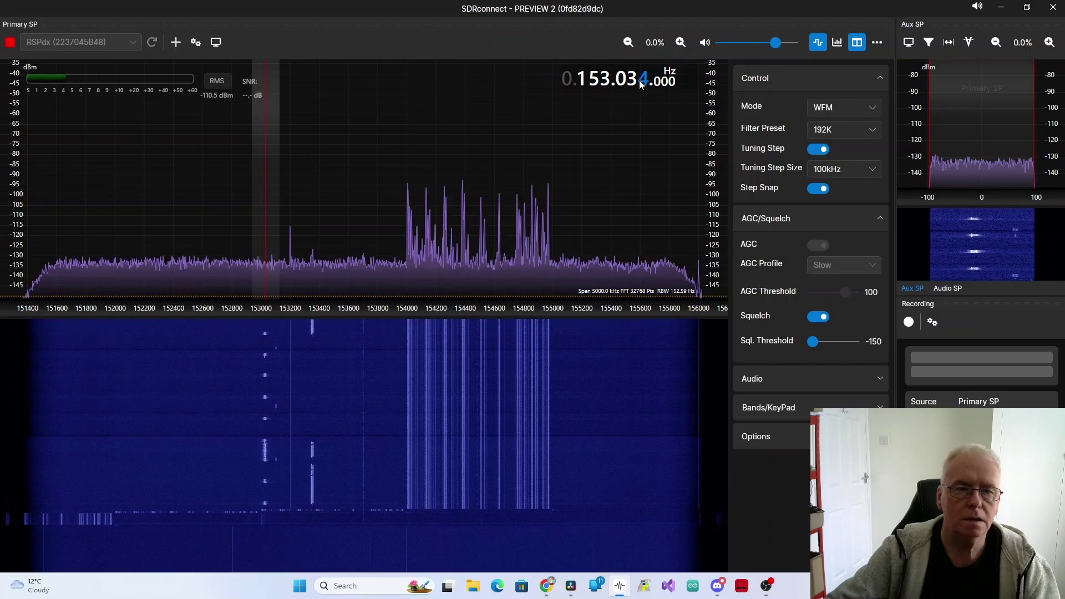
scroll(640, 81, "down", 6)
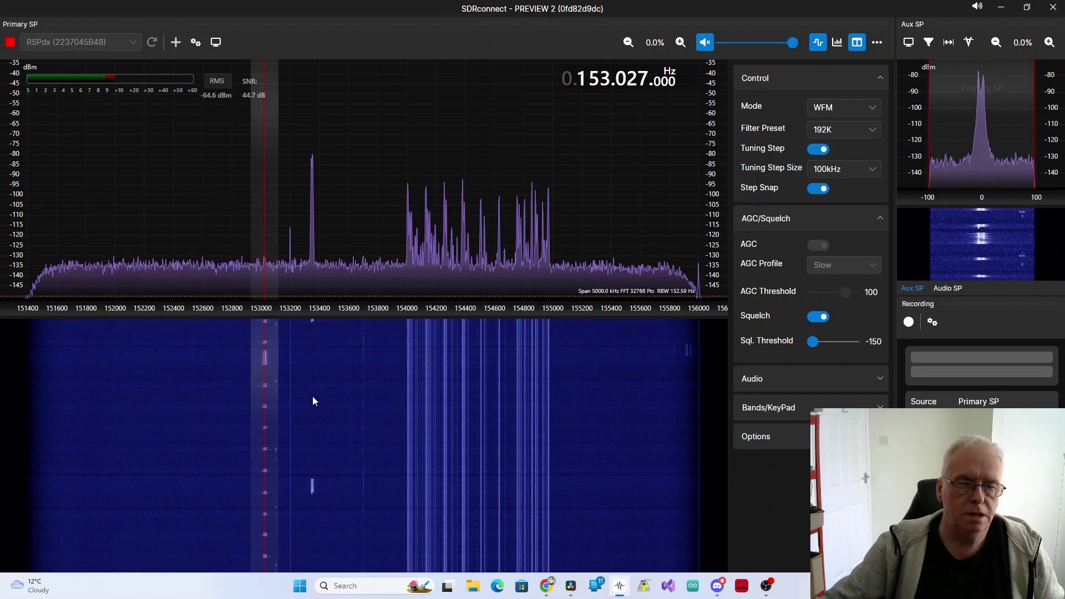
Step: Tune the primary receiver to 153.364 MHz on the neighbouring intermittent signal and lower the volume to about 70% of its range
left_click(314, 340)
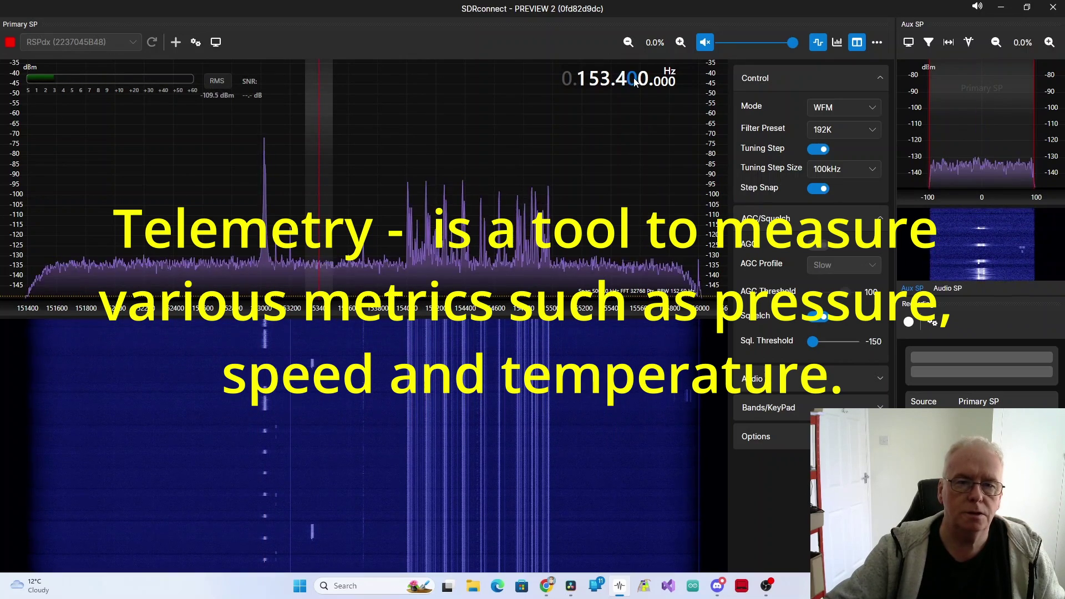
scroll(634, 81, "down", 2)
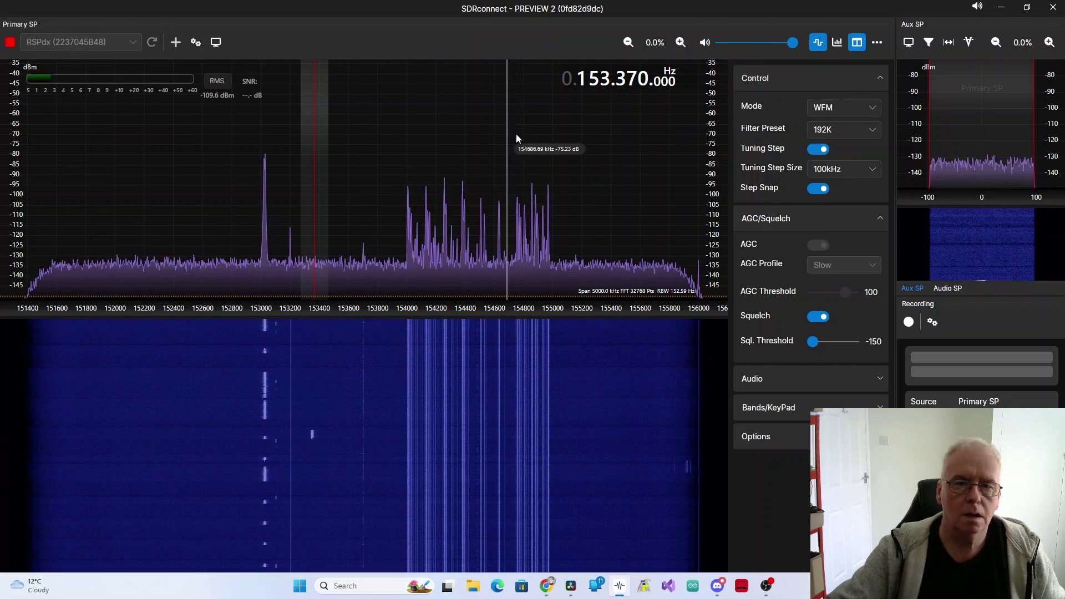
scroll(640, 75, "down", 3)
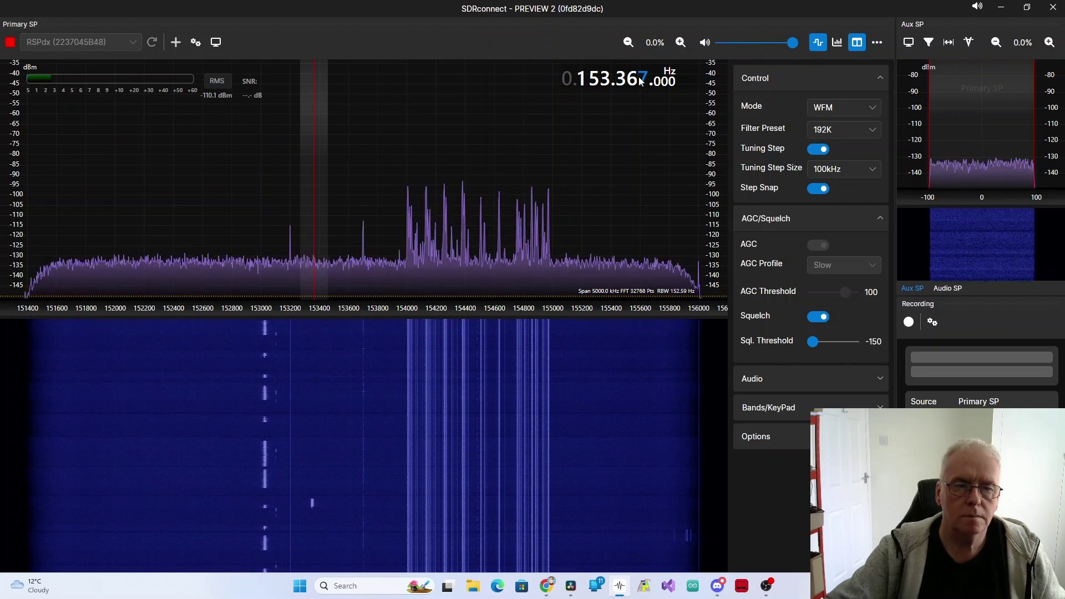
scroll(641, 81, "down", 3)
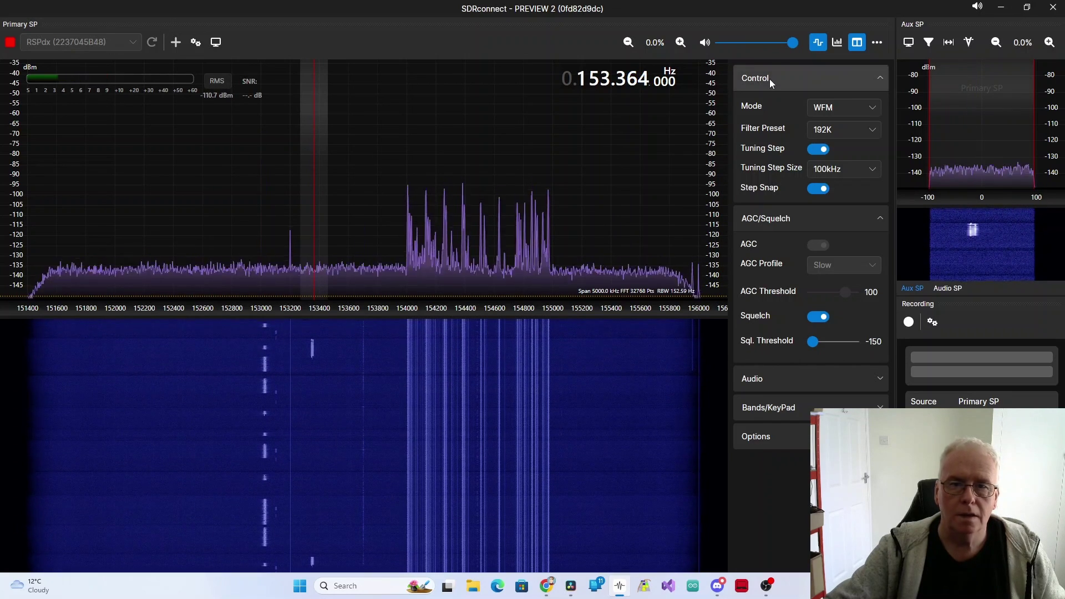
left_click_drag(793, 42, 775, 42)
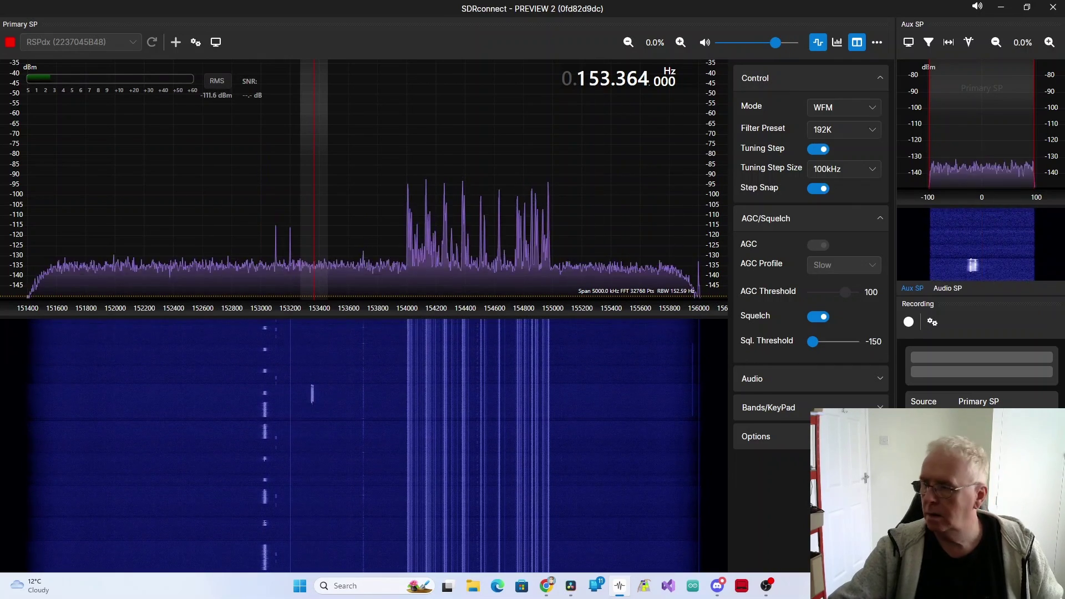
Step: Examine the POCSAG waterfall image on sigidwiki.com in the browser, and return to SDRconnect
left_click(766, 586)
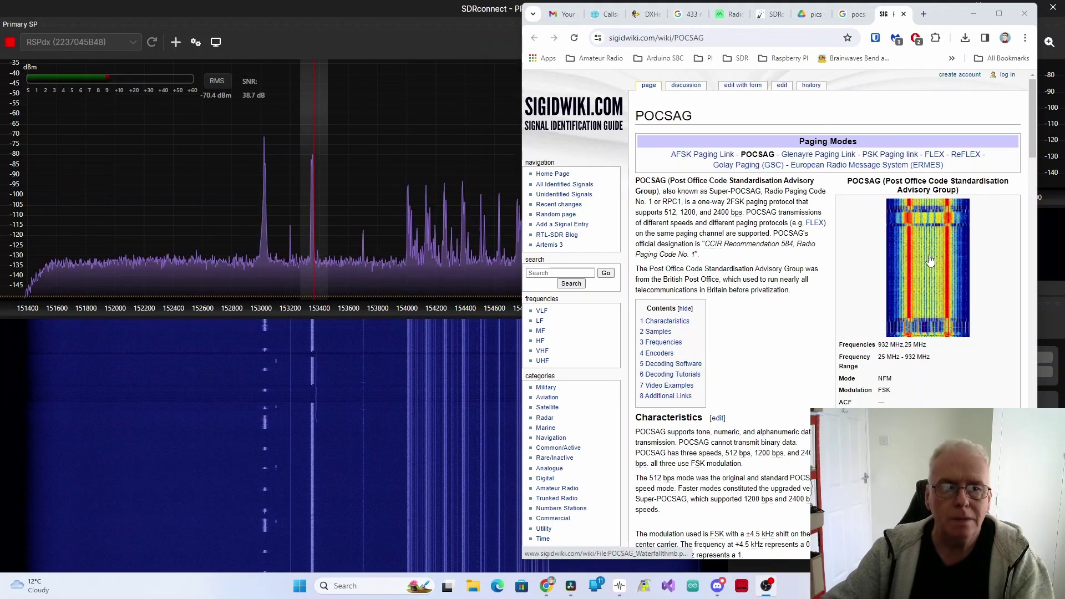
left_click(353, 5)
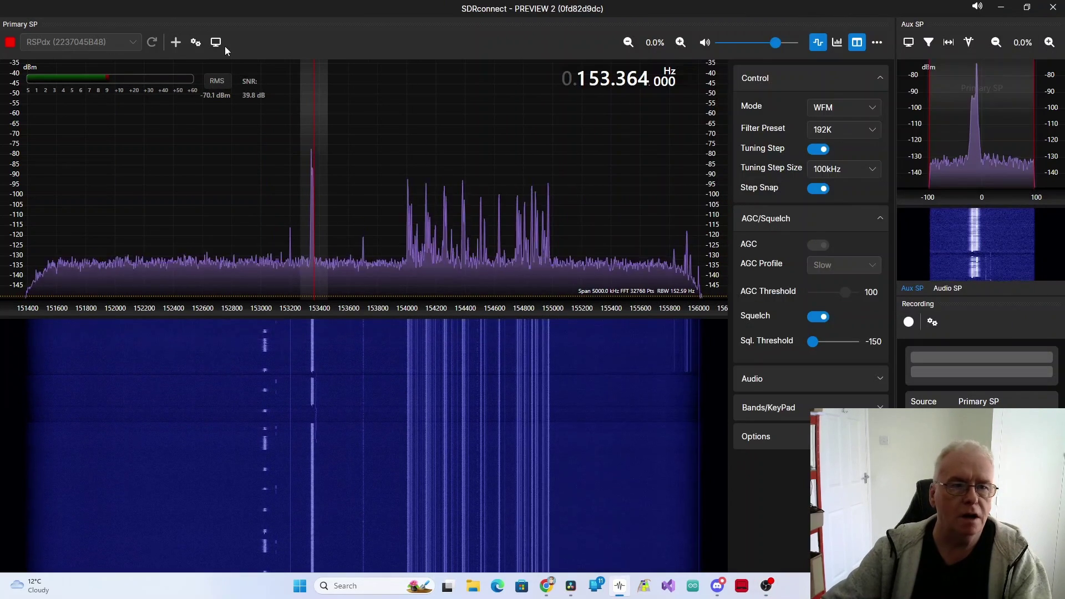
Step: Tune the primary receiver to 153.359 MHz and narrow the spectrum by setting the RSPdx sample rate to 1 MSPS
scroll(647, 82, "down", 1)
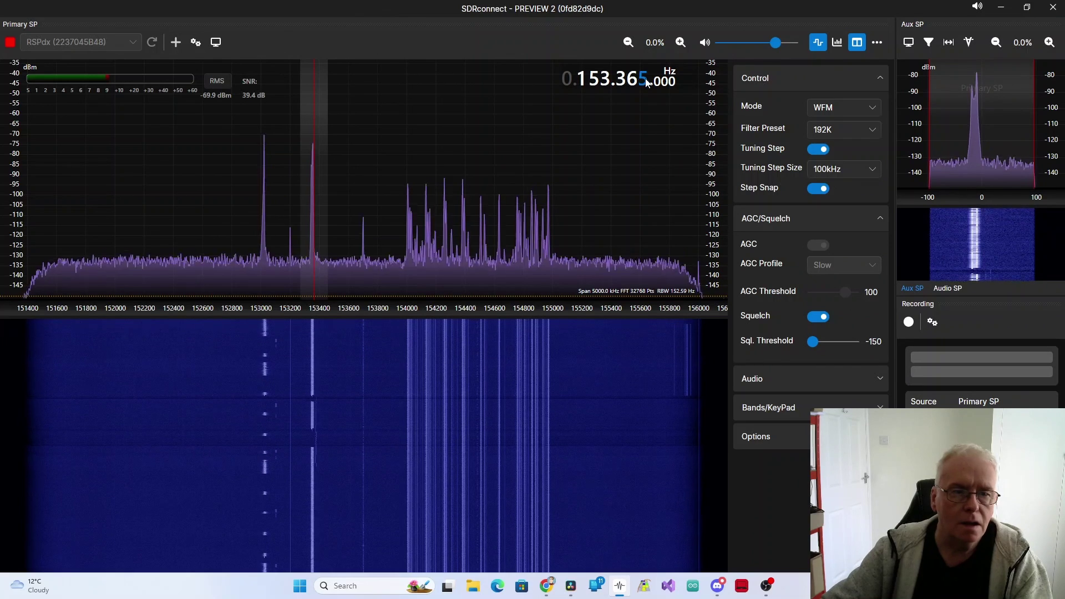
left_click(196, 44)
left_click(311, 90)
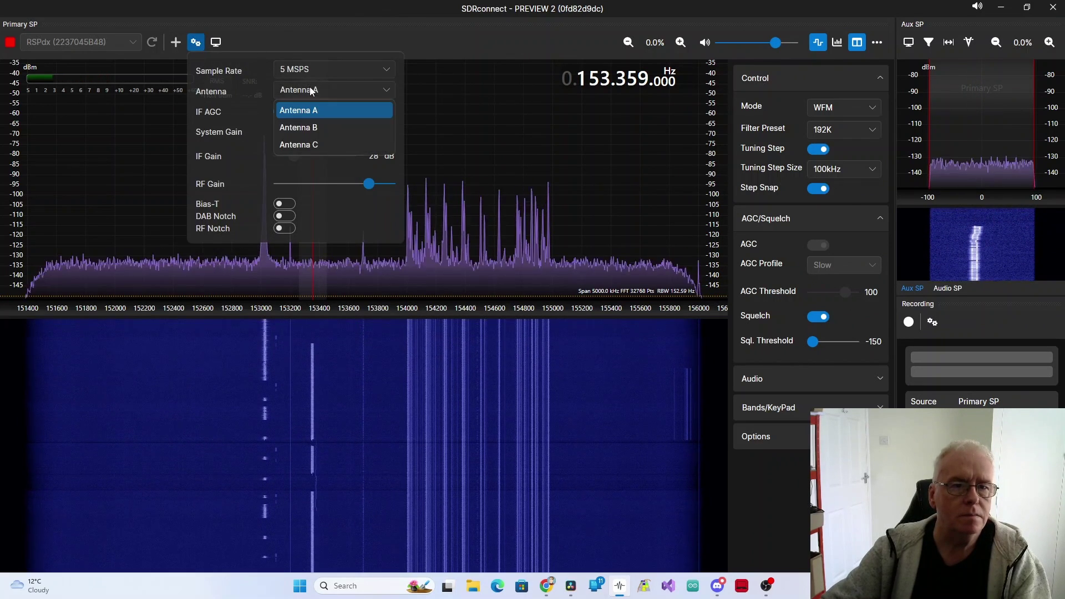
left_click(309, 72)
left_click(310, 71)
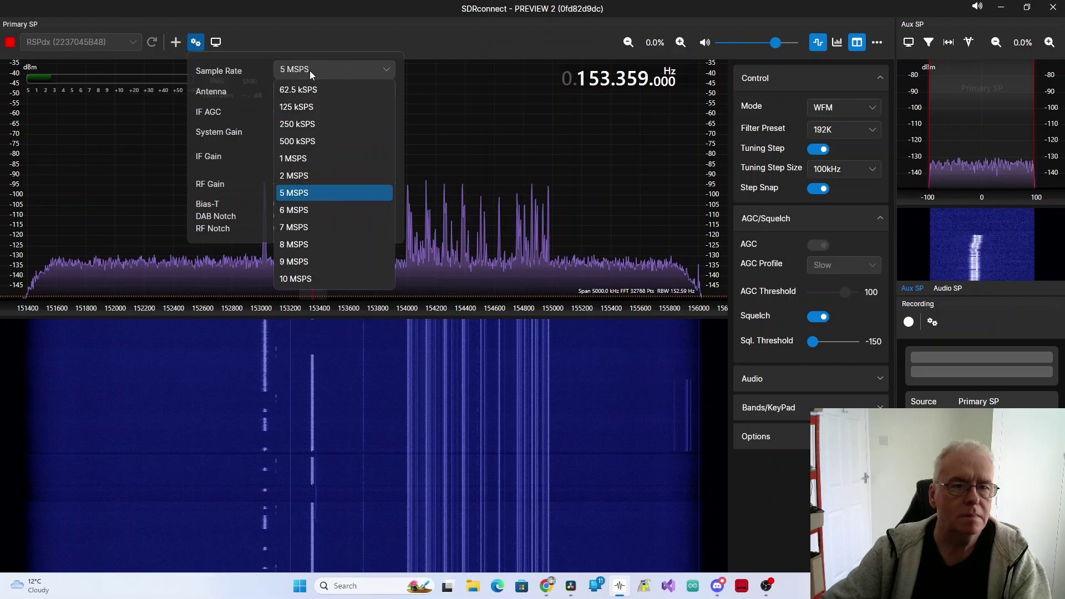
left_click(305, 158)
left_click(404, 22)
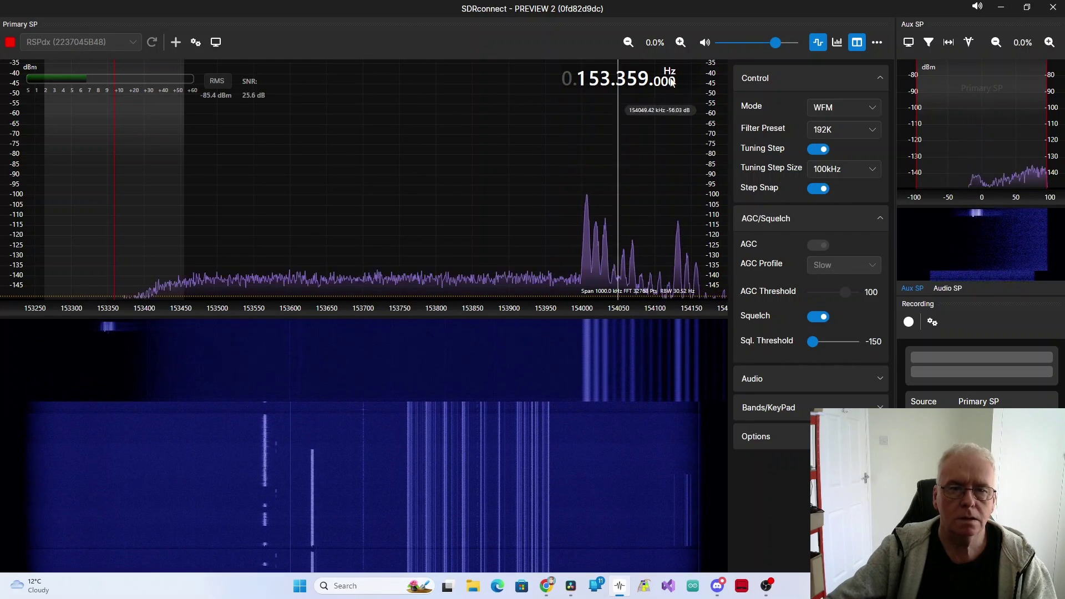
Step: Centre the primary receiver on the paging signal by tuning it to 153.350 MHz
scroll(643, 81, "down", 2)
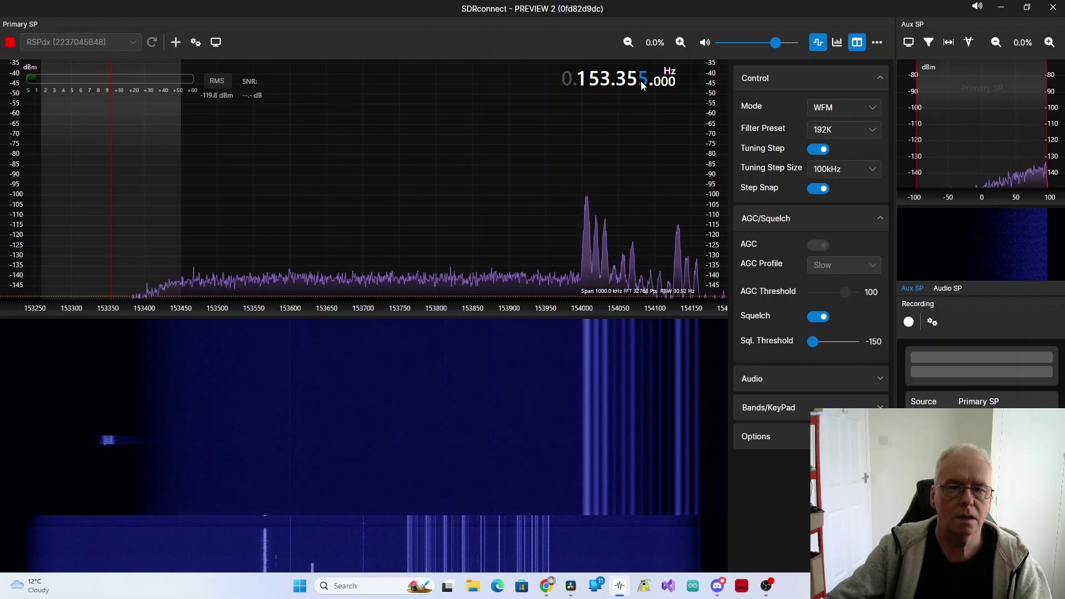
scroll(640, 81, "down", 8)
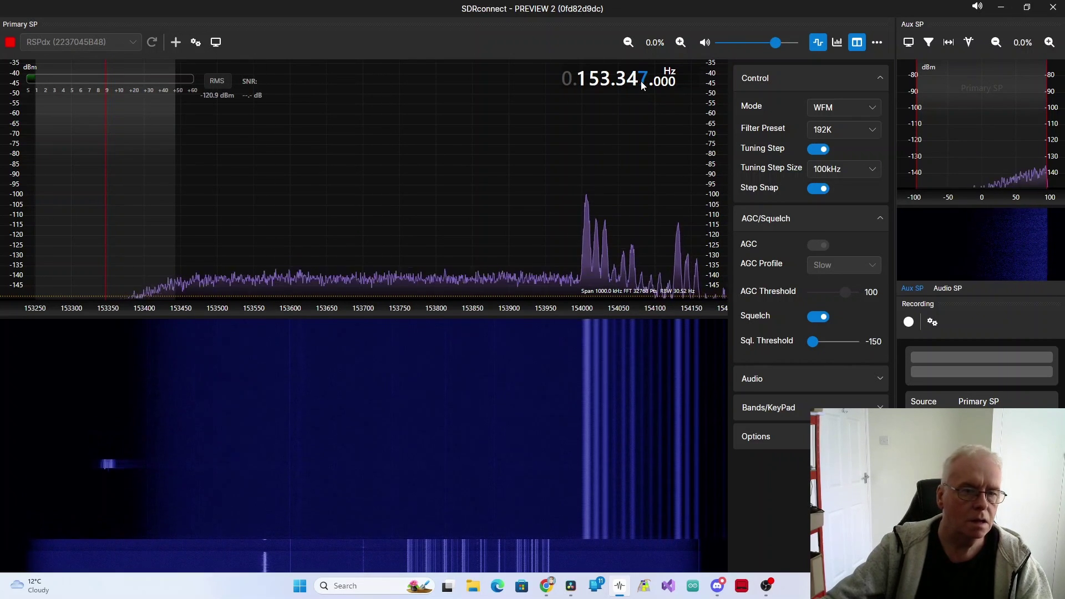
scroll(641, 81, "up", 2)
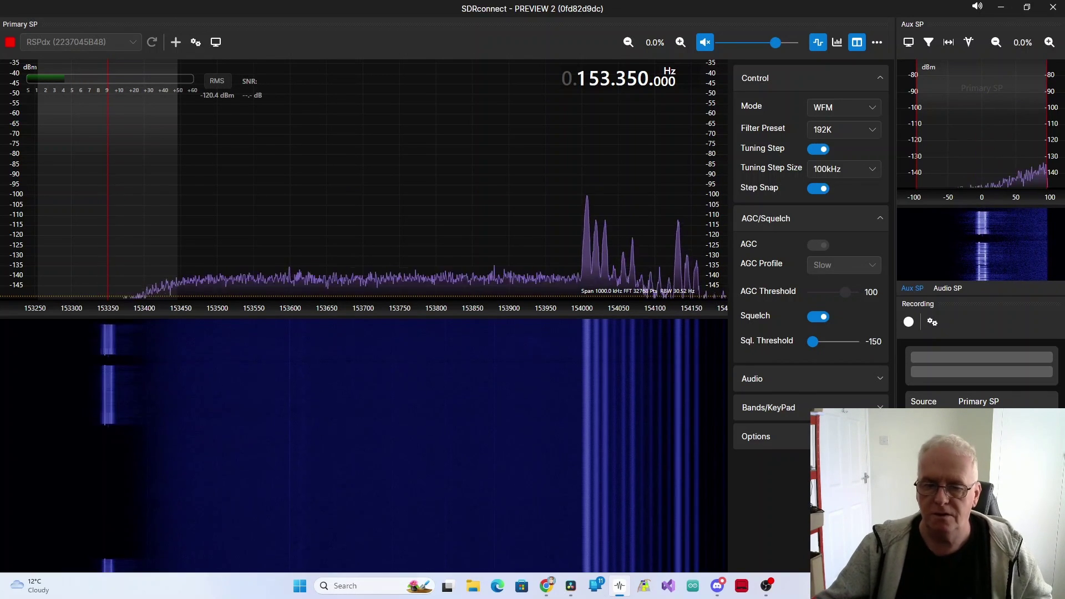
Step: Switch to the POCSAG page on sigidwiki.com in Chrome and listen to the first two audio samples for comparison
left_click(546, 586)
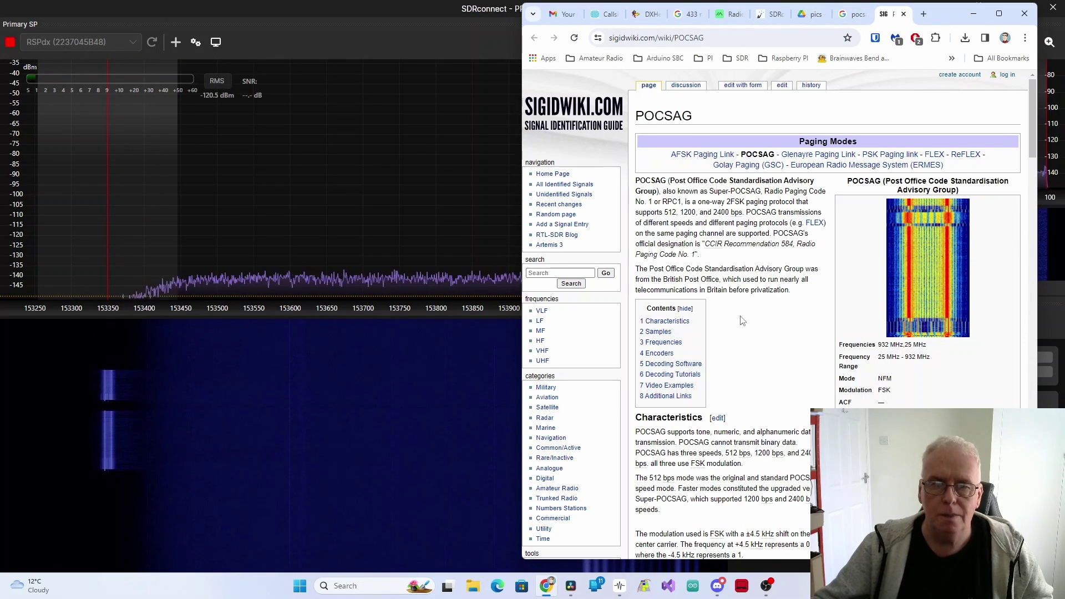
scroll(765, 303, "down", 3)
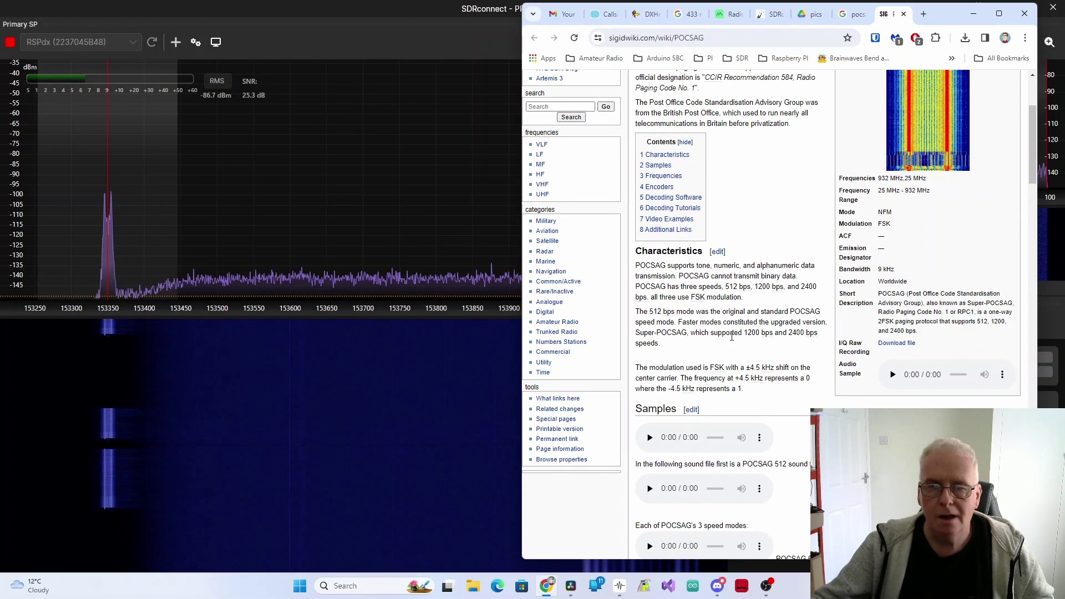
scroll(769, 308, "down", 2)
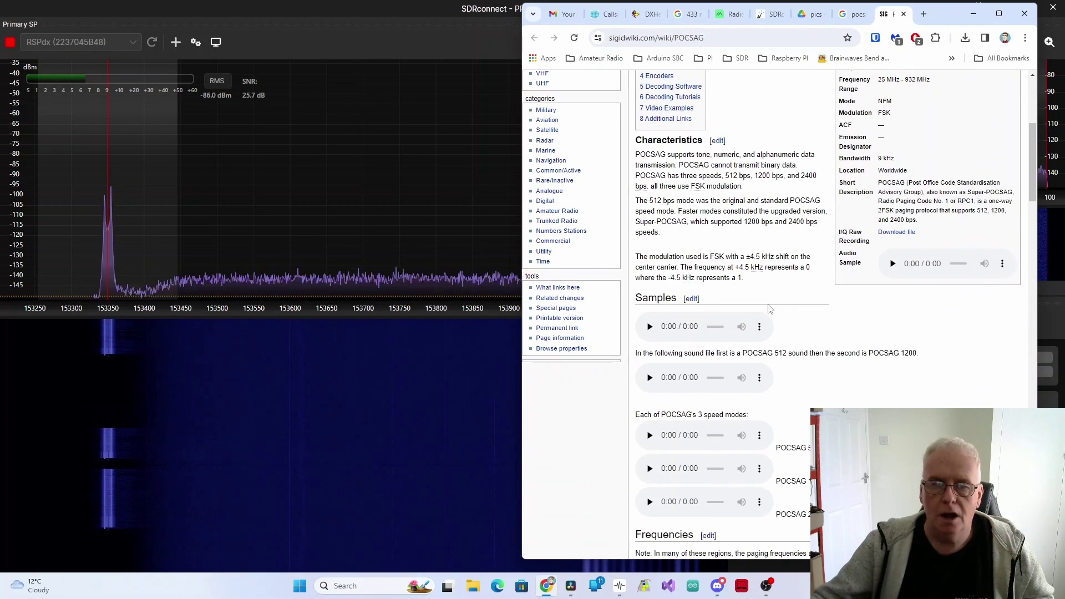
scroll(747, 256, "down", 2)
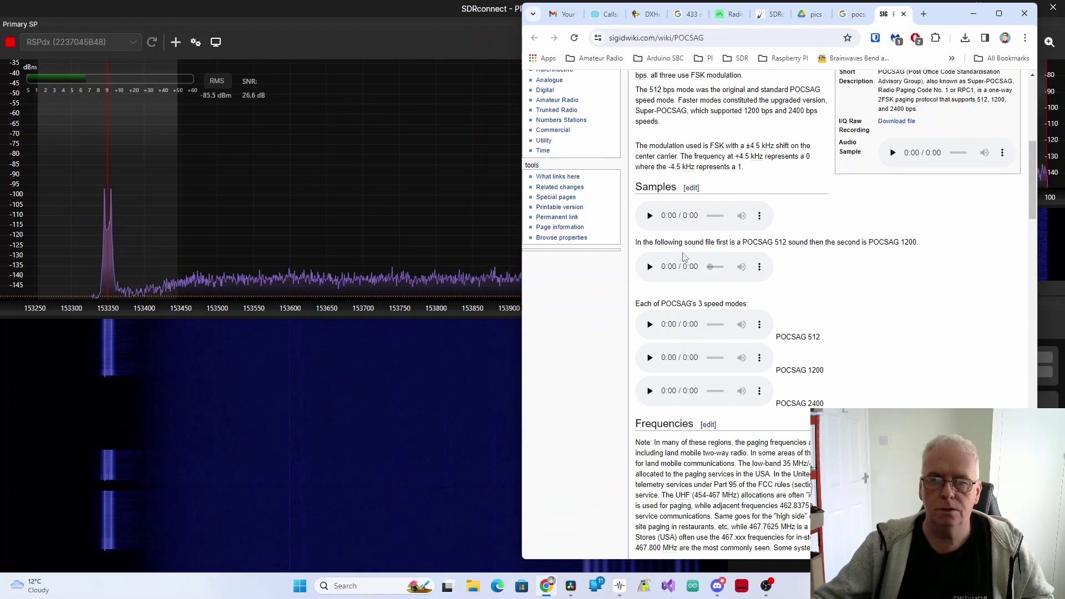
left_click(649, 216)
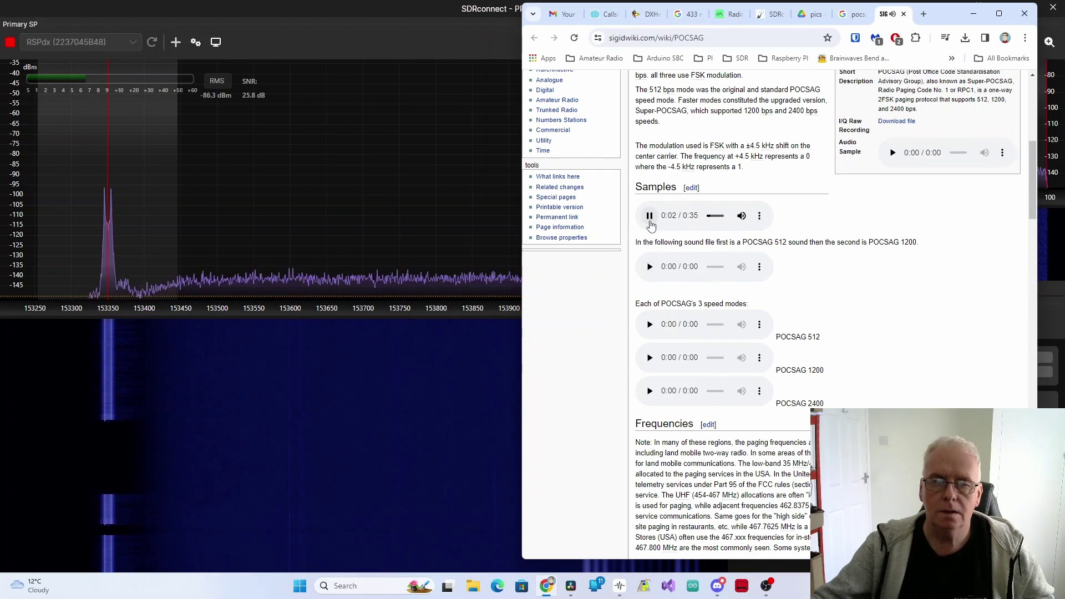
left_click(649, 217)
left_click(649, 267)
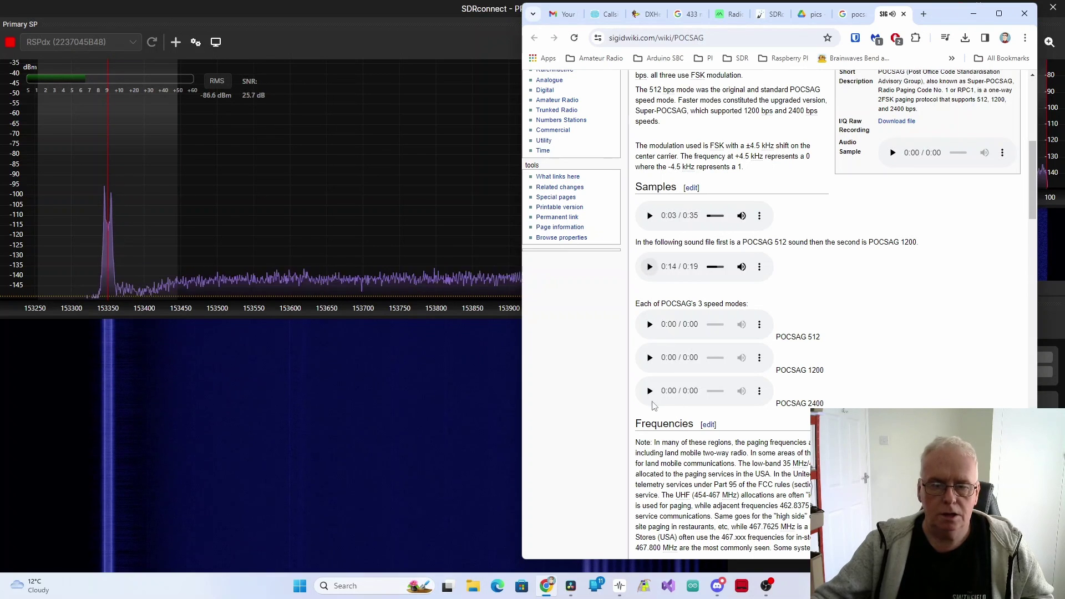
Step: Listen to the POCSAG 2400, POCSAG 1200 and POCSAG 512 speed samples, and return to SDRconnect
left_click(650, 392)
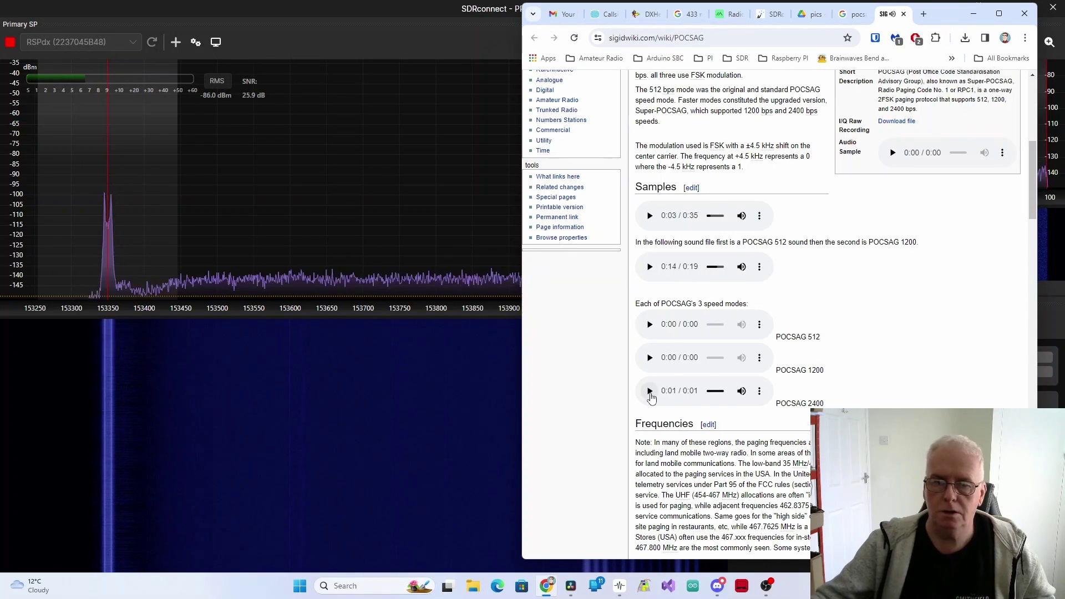
left_click(650, 359)
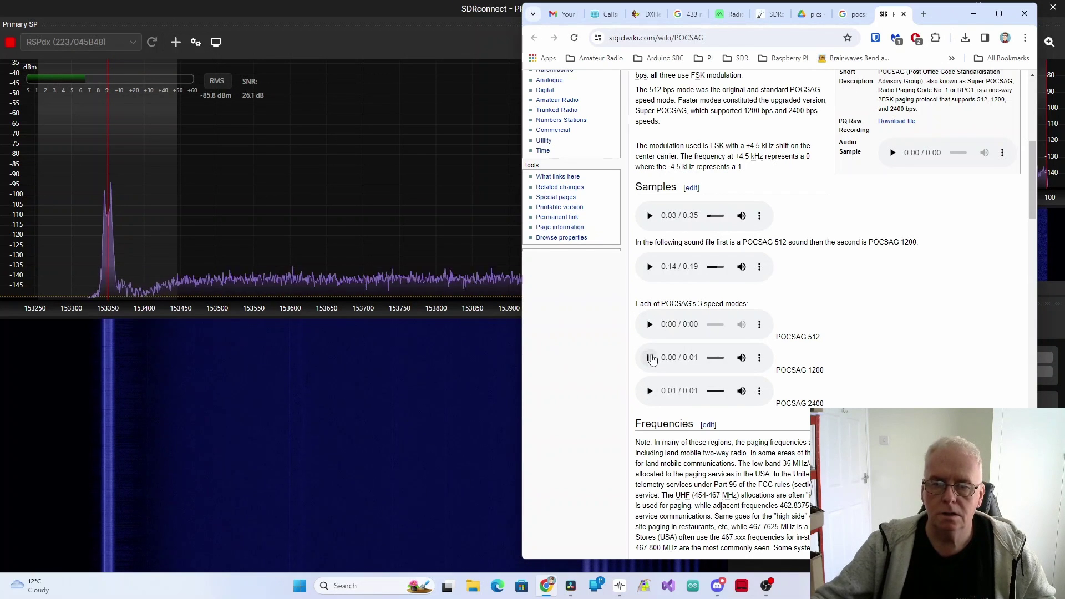
left_click(651, 325)
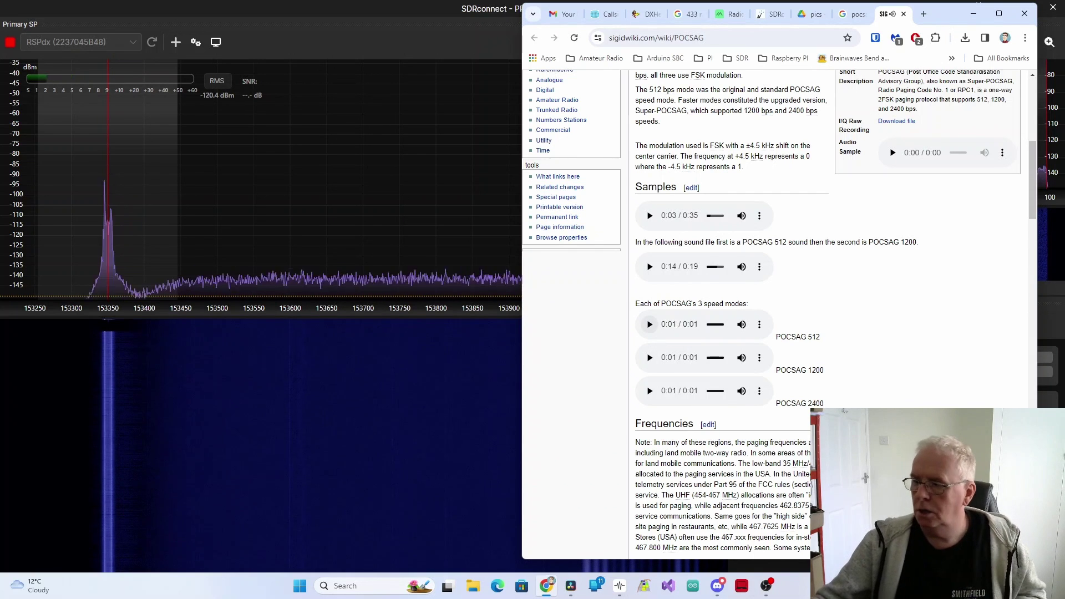
left_click(360, 7)
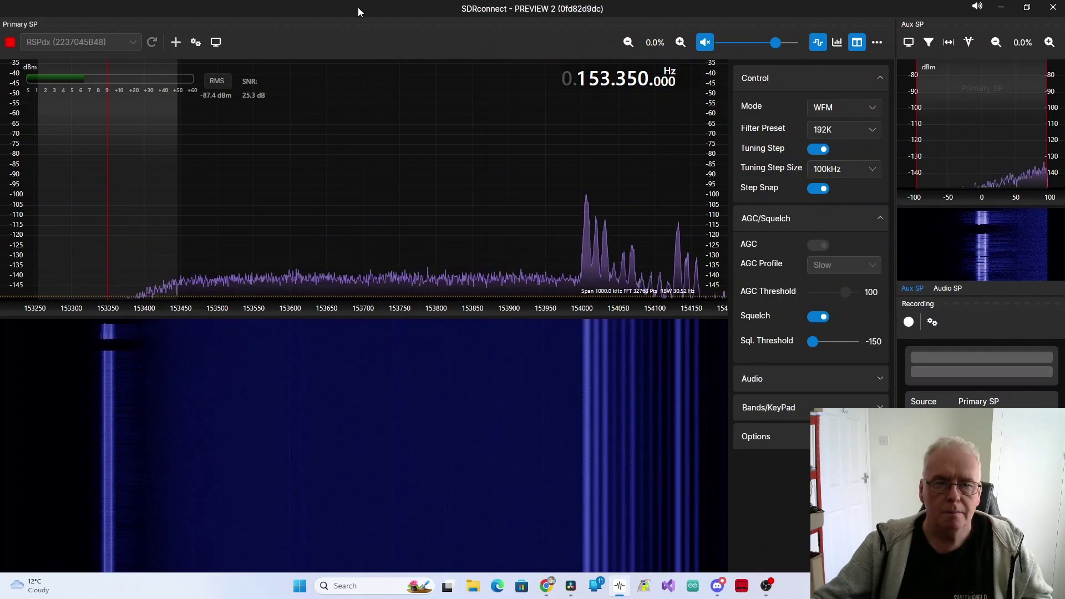